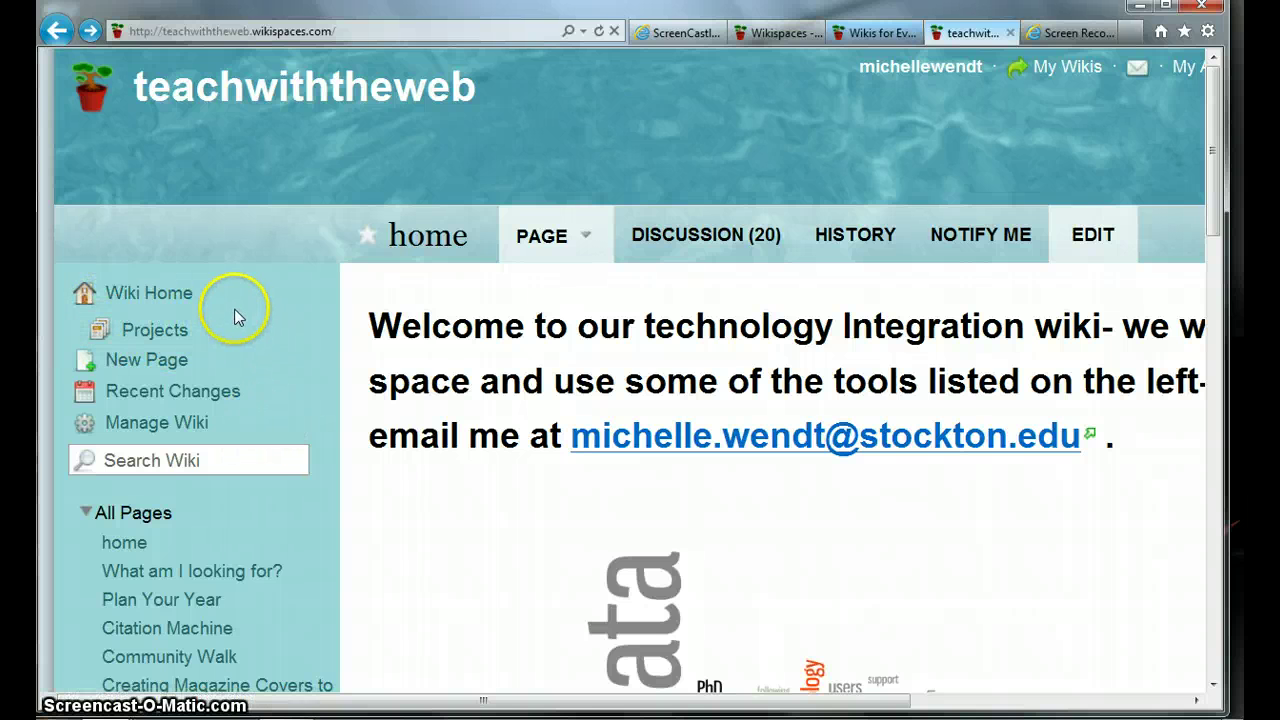
Open the wiki's Projects page listing the existing Test2 and Testing projects
click(157, 333)
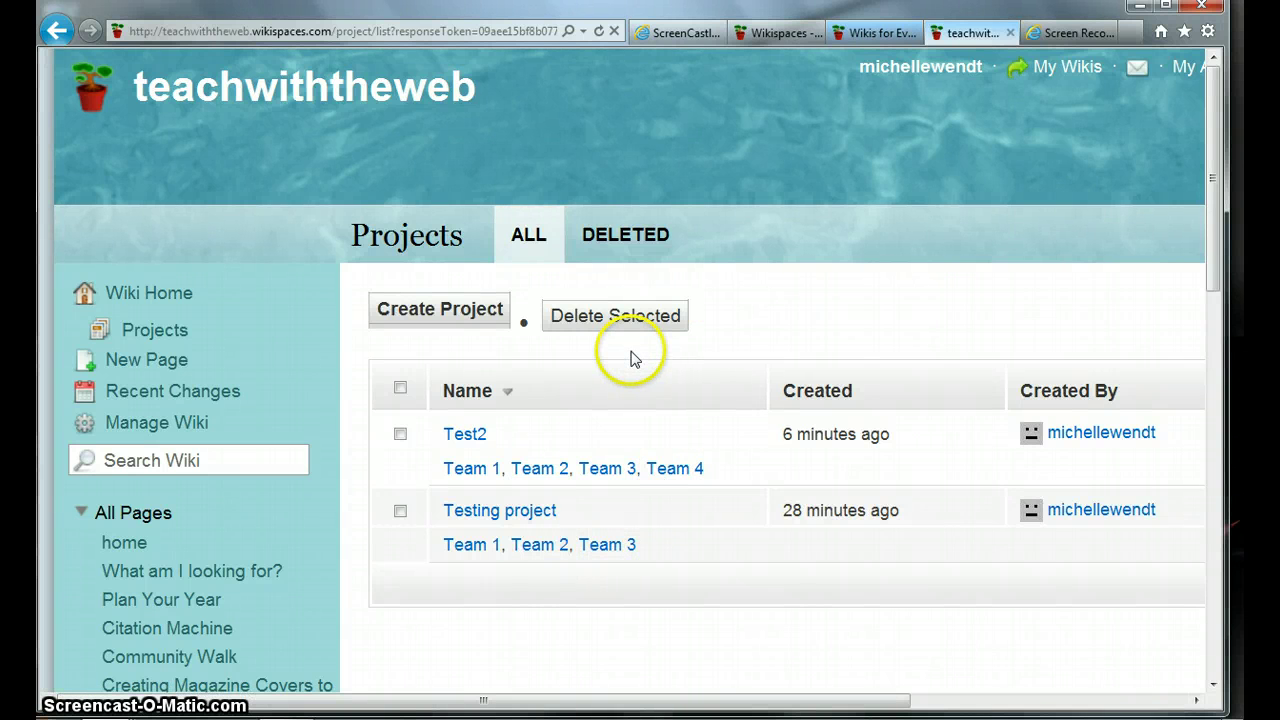
Begin a new project and enter 'Test 3' as its project name
click(449, 313)
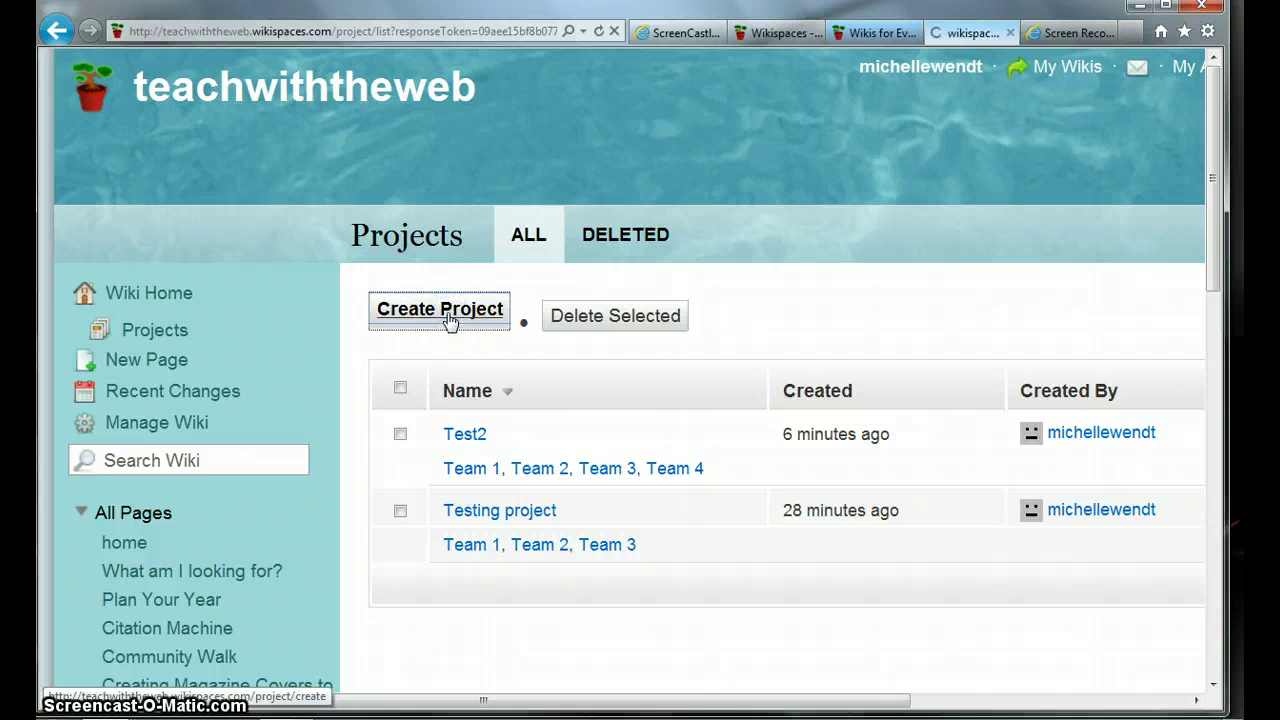
scroll(447, 315, down, 10)
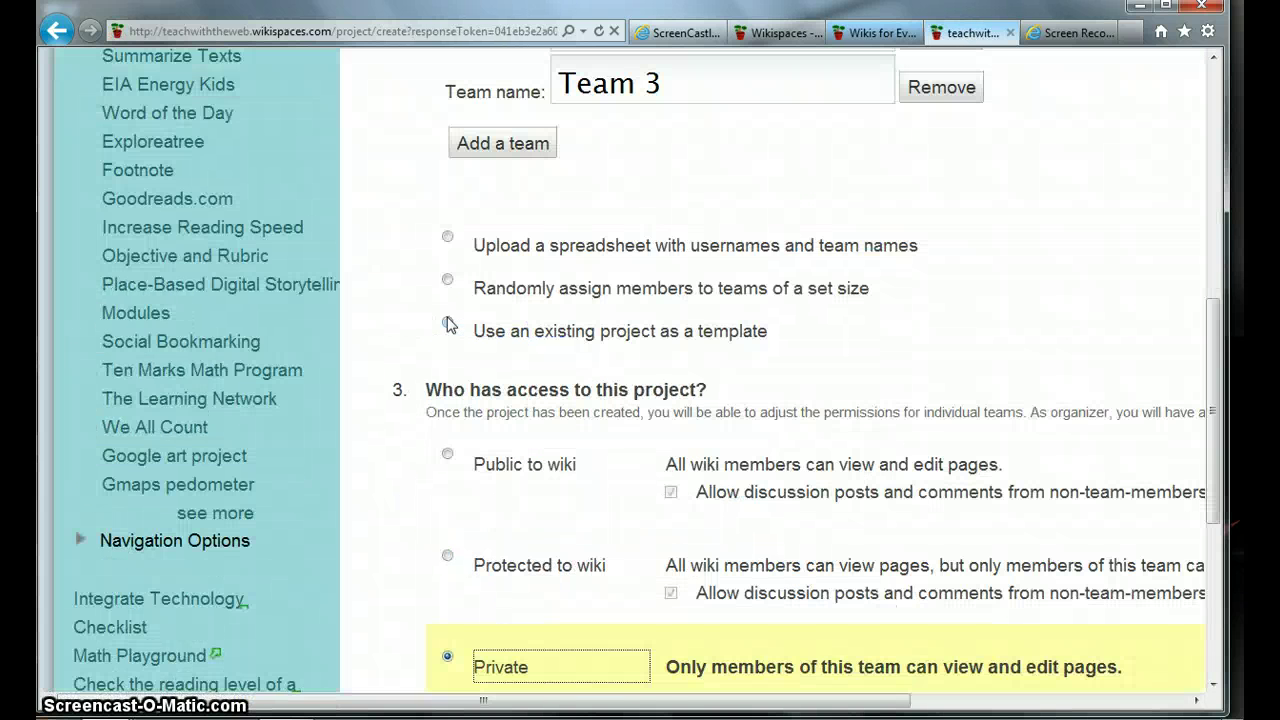
click(584, 201)
scroll(584, 201, up, 6)
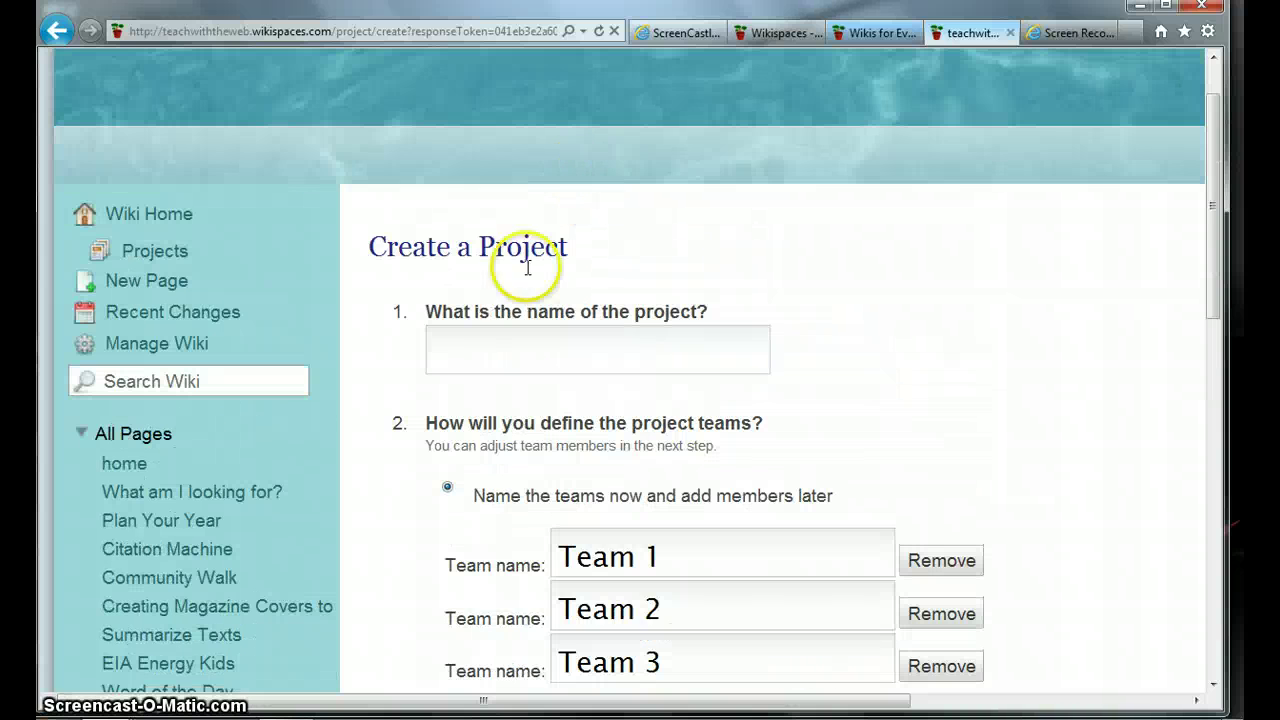
click(513, 356)
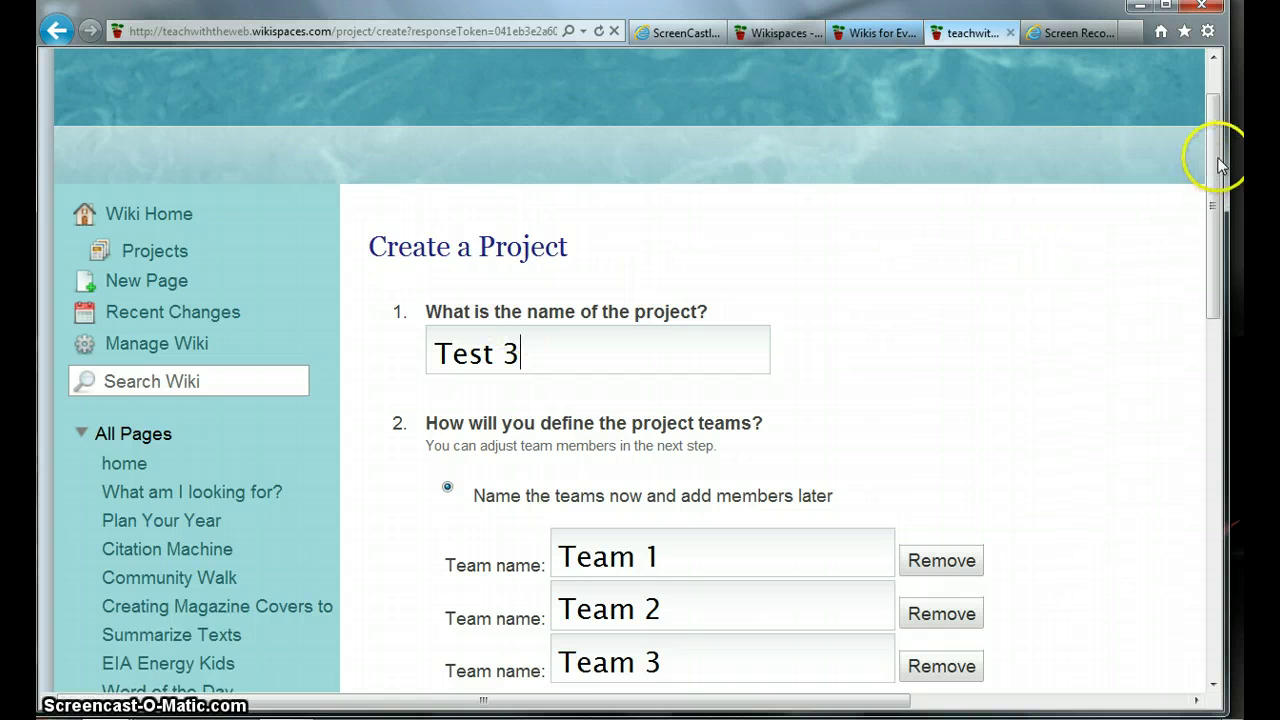
drag(1214, 150, 1218, 242)
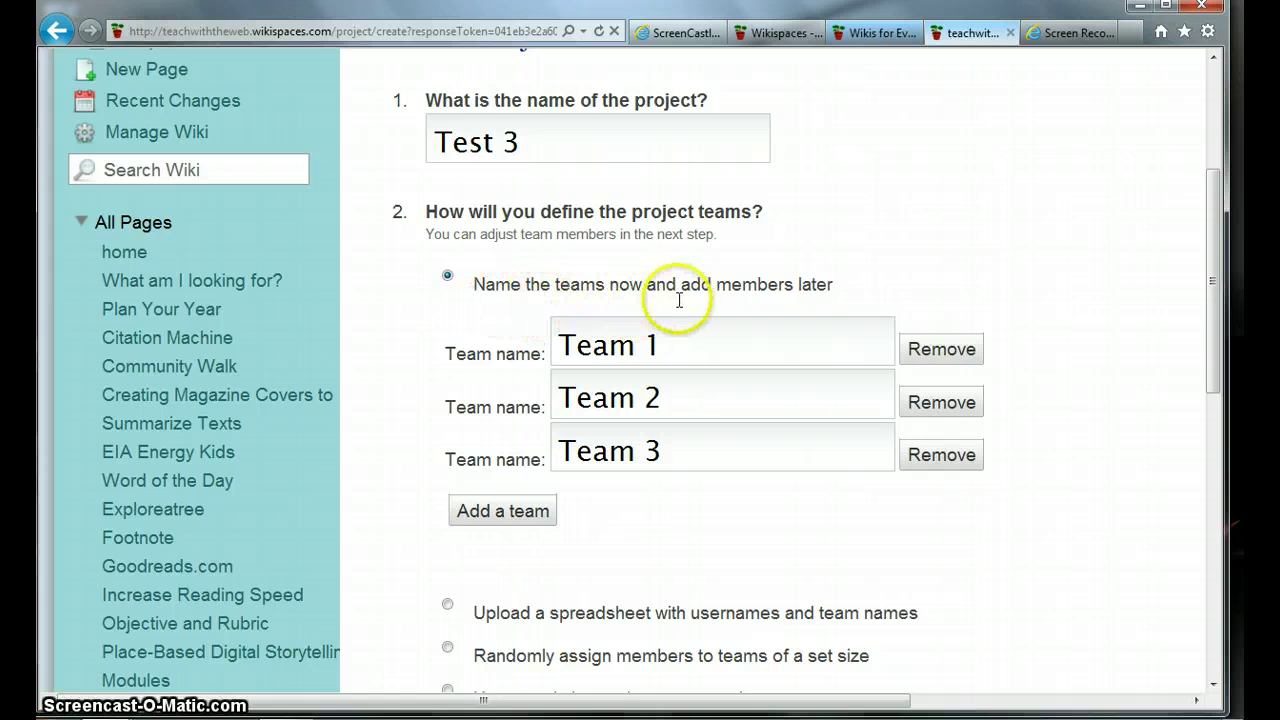
scroll(902, 227, down, 2)
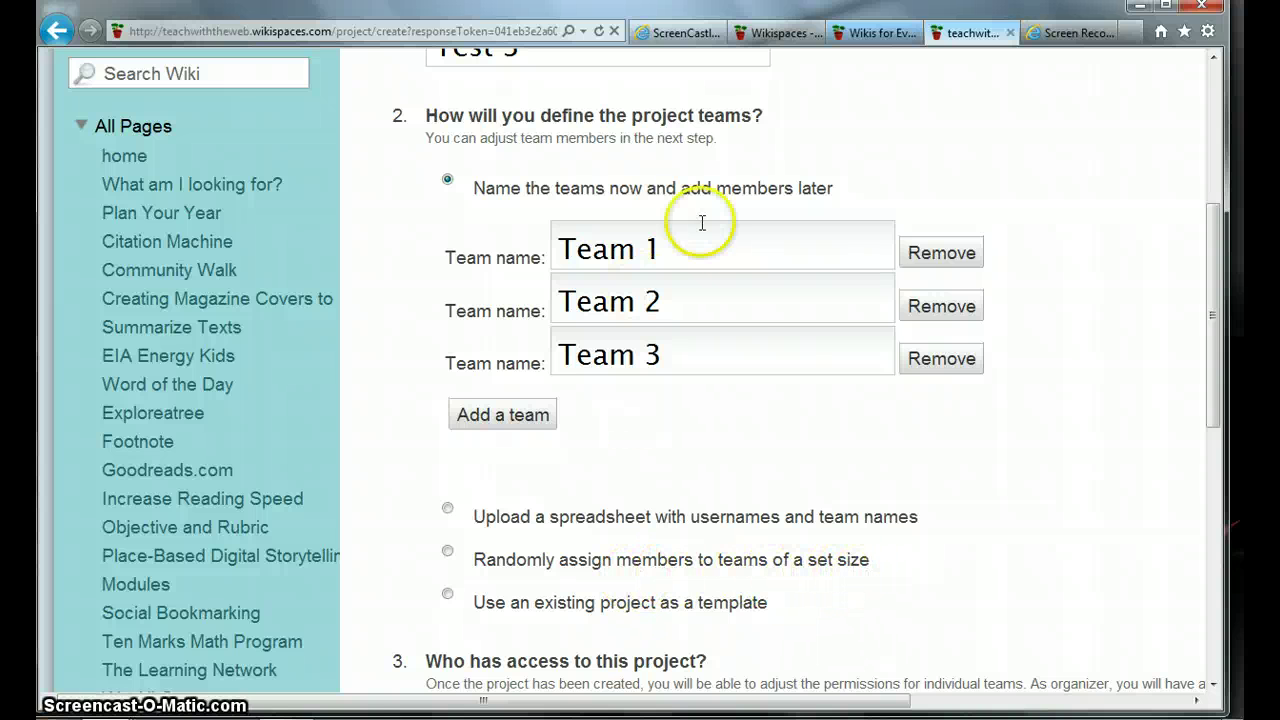
Choose to define Test 3's teams by uploading a .csv, .xls or .xlsx spreadsheet
click(447, 508)
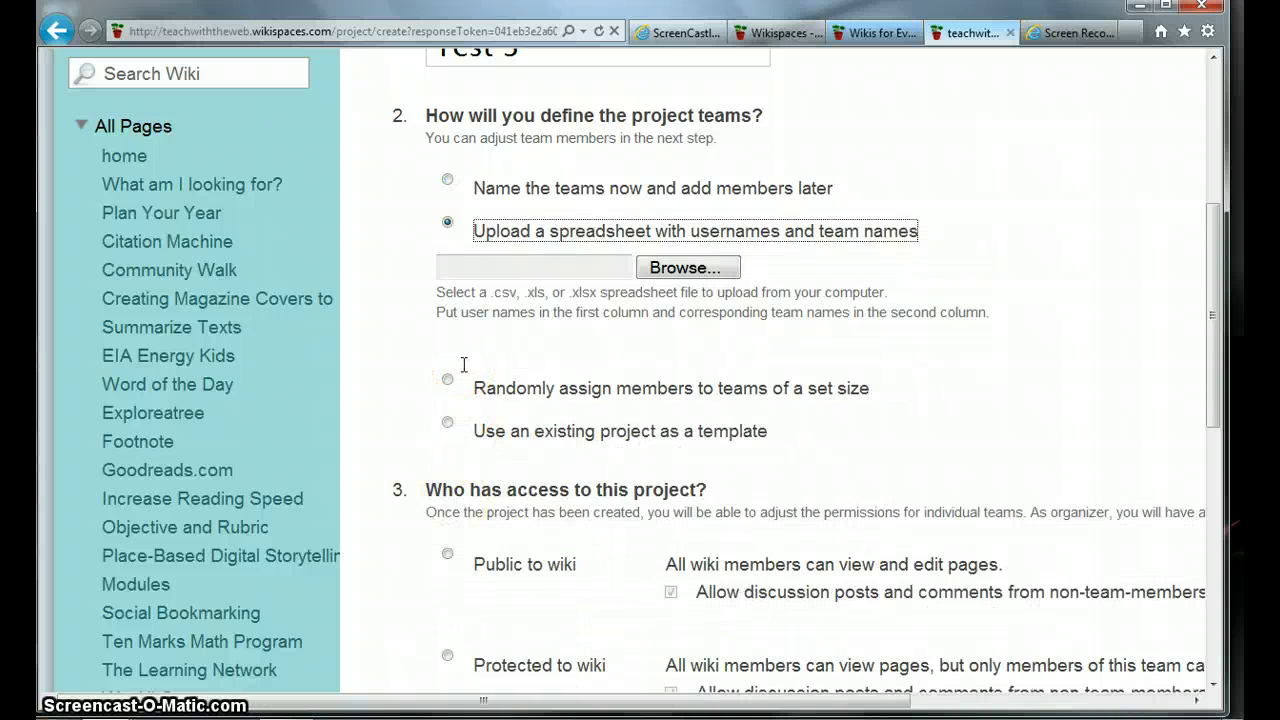
ctrl+scroll(463, 365, up, 3)
ctrl+scroll(463, 365, up, 1)
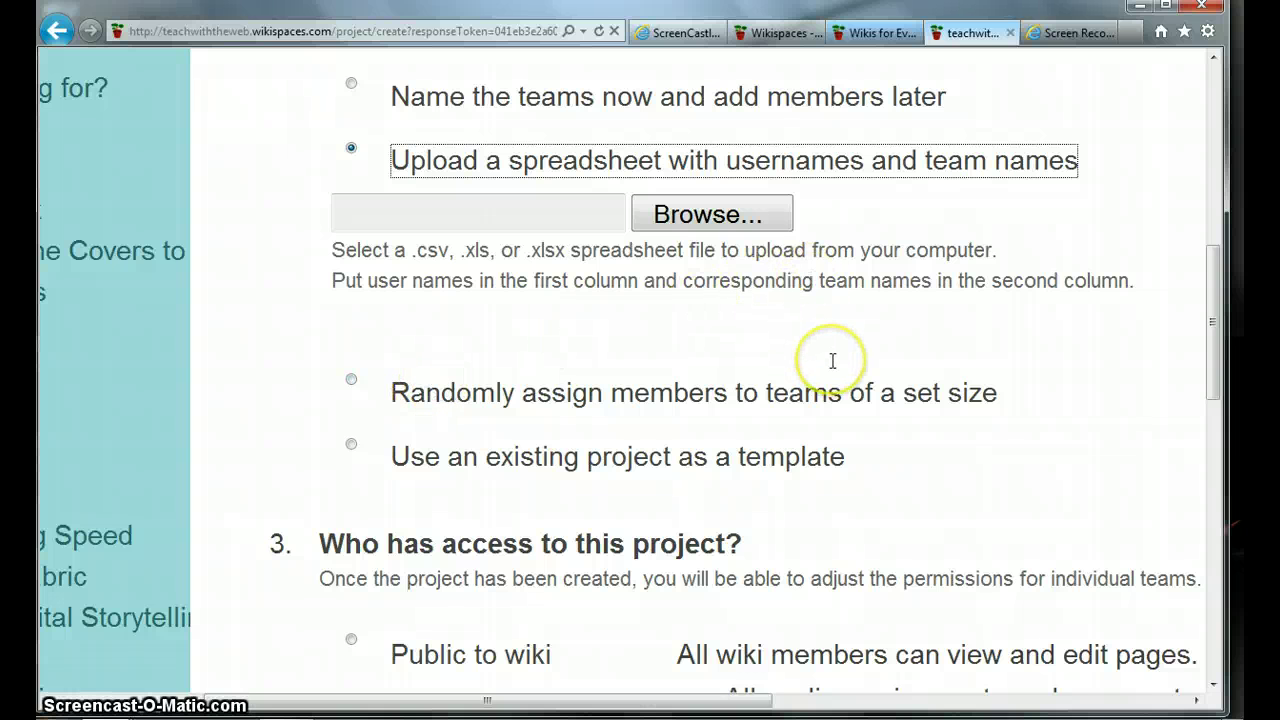
scroll(831, 360, up, 4)
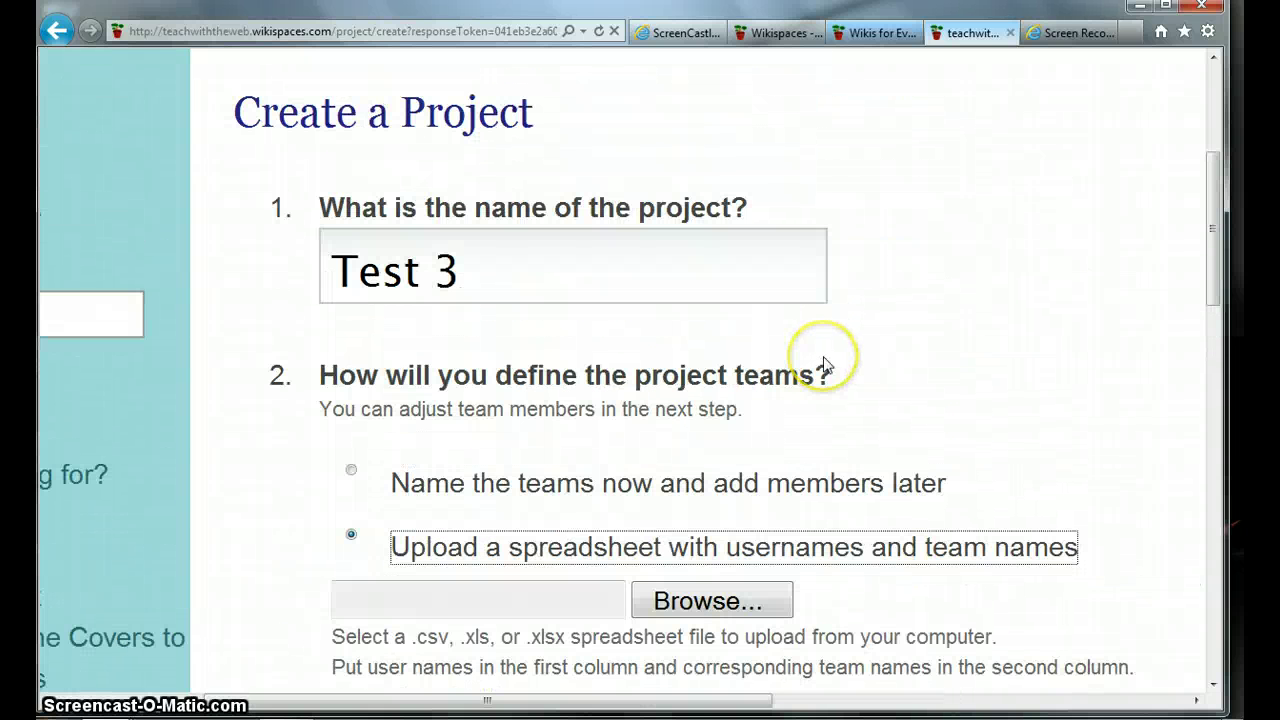
ctrl+scroll(822, 368, down, 2)
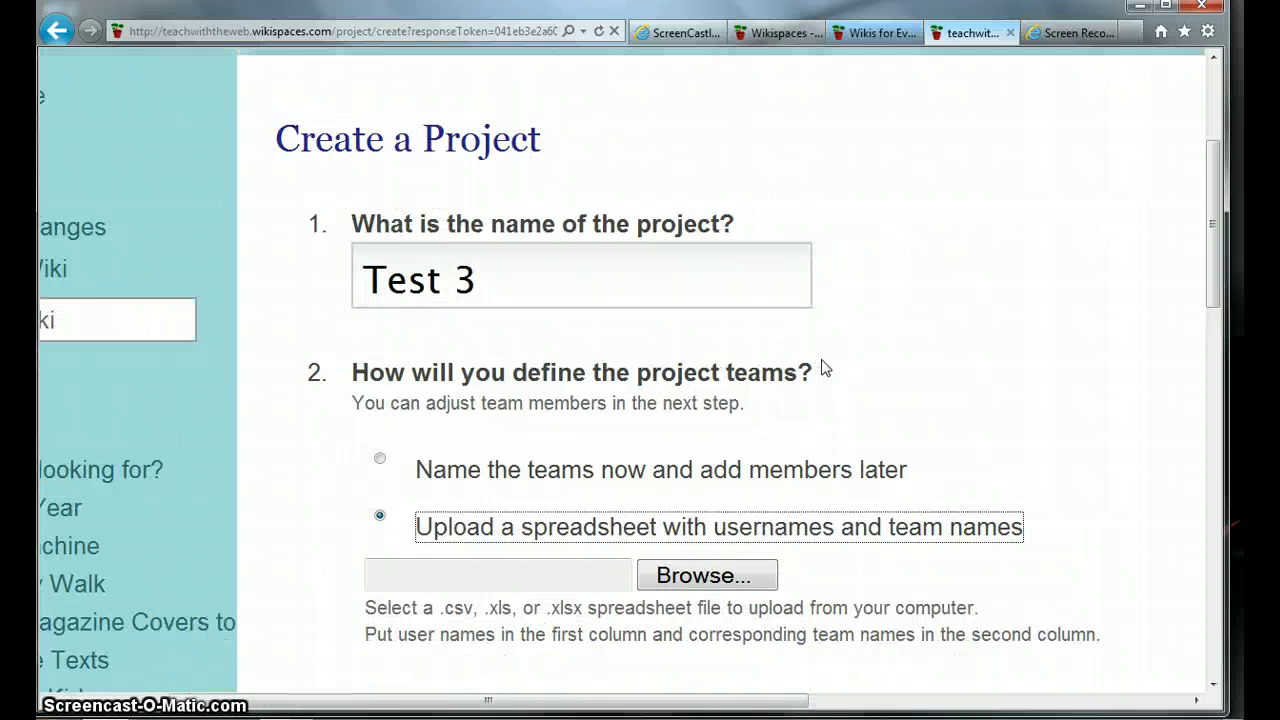
Switch back to naming teams now and rename the first team to Team1
click(425, 450)
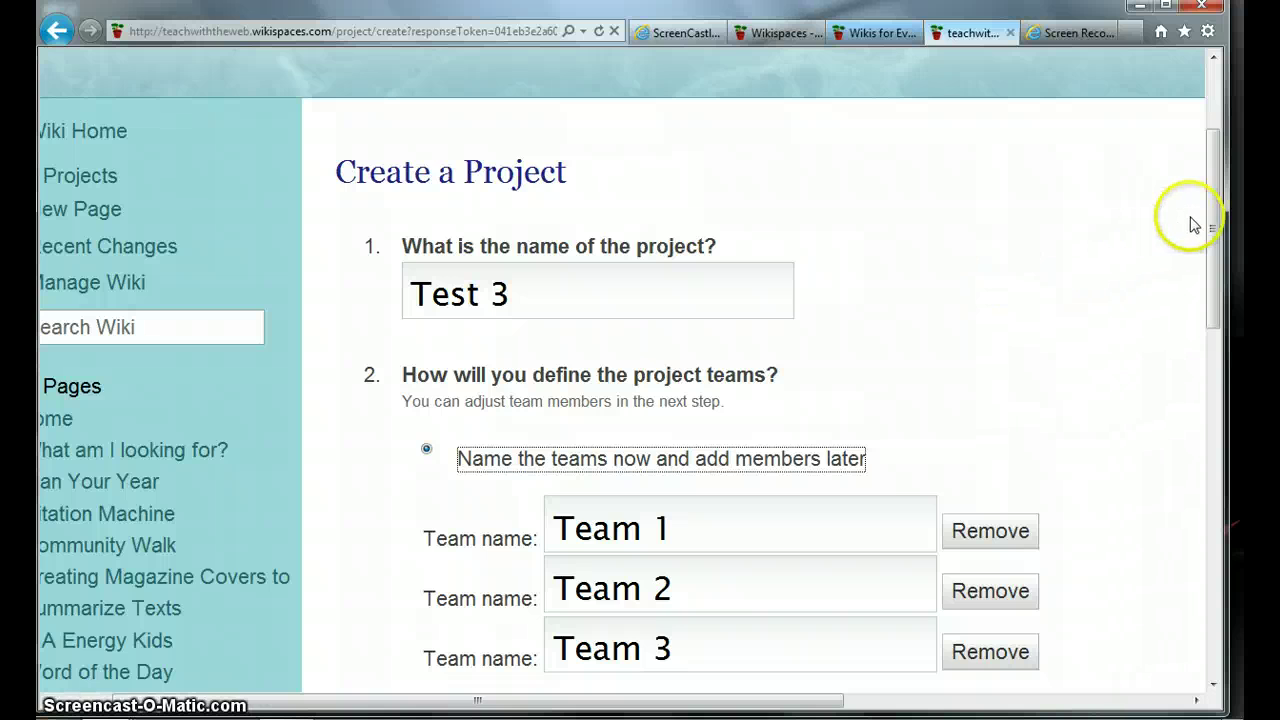
drag(1211, 224, 1210, 292)
drag(674, 338, 532, 330)
key(BackSpace)
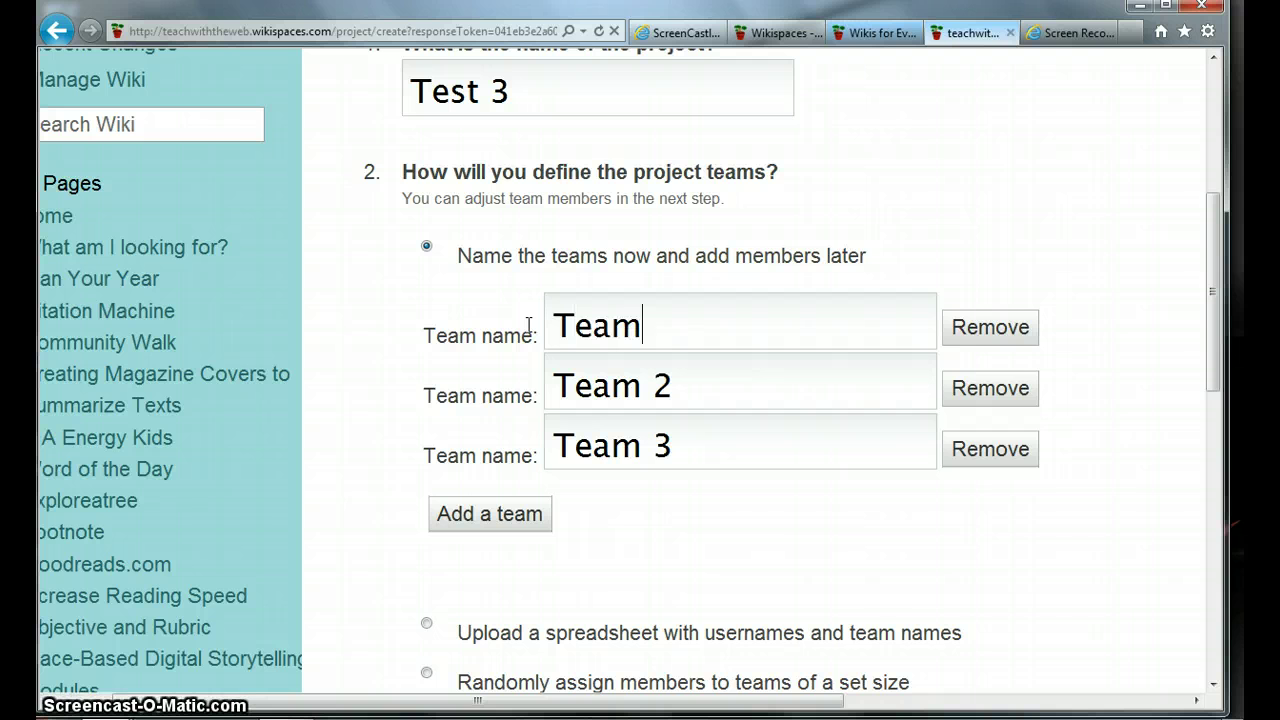
Add two more teams, Team 4 and Team 5
click(468, 516)
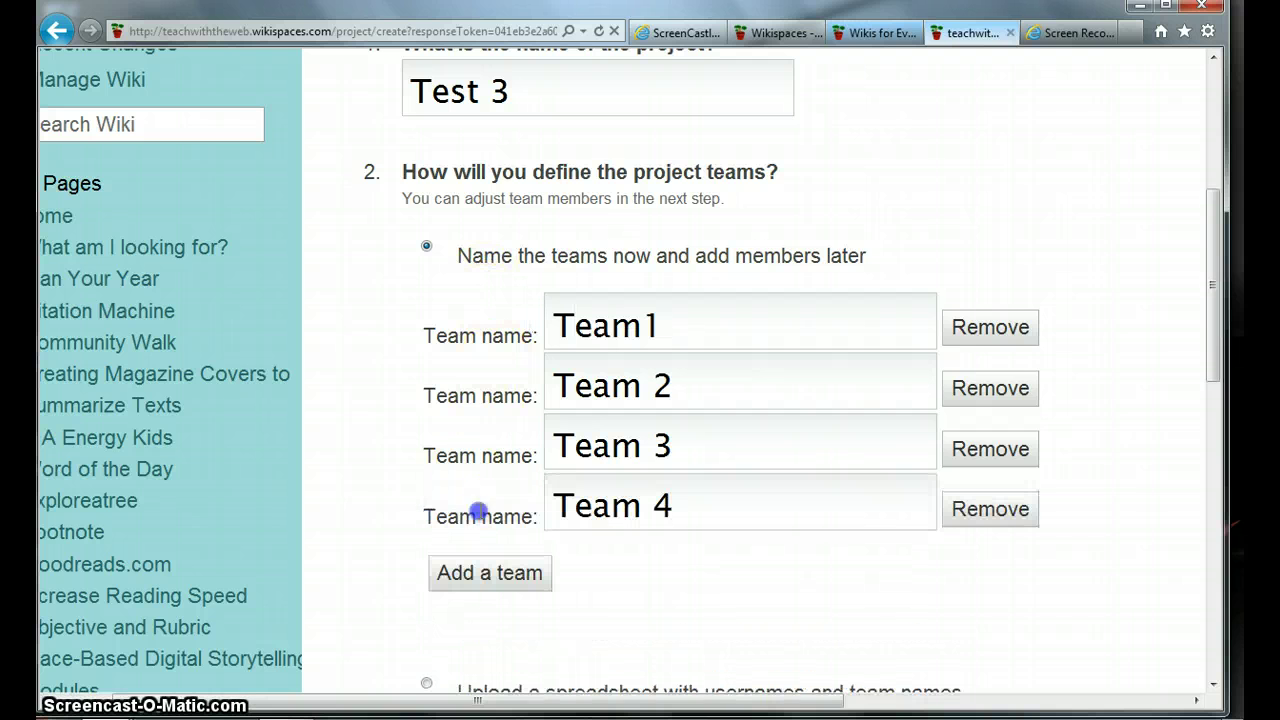
click(505, 577)
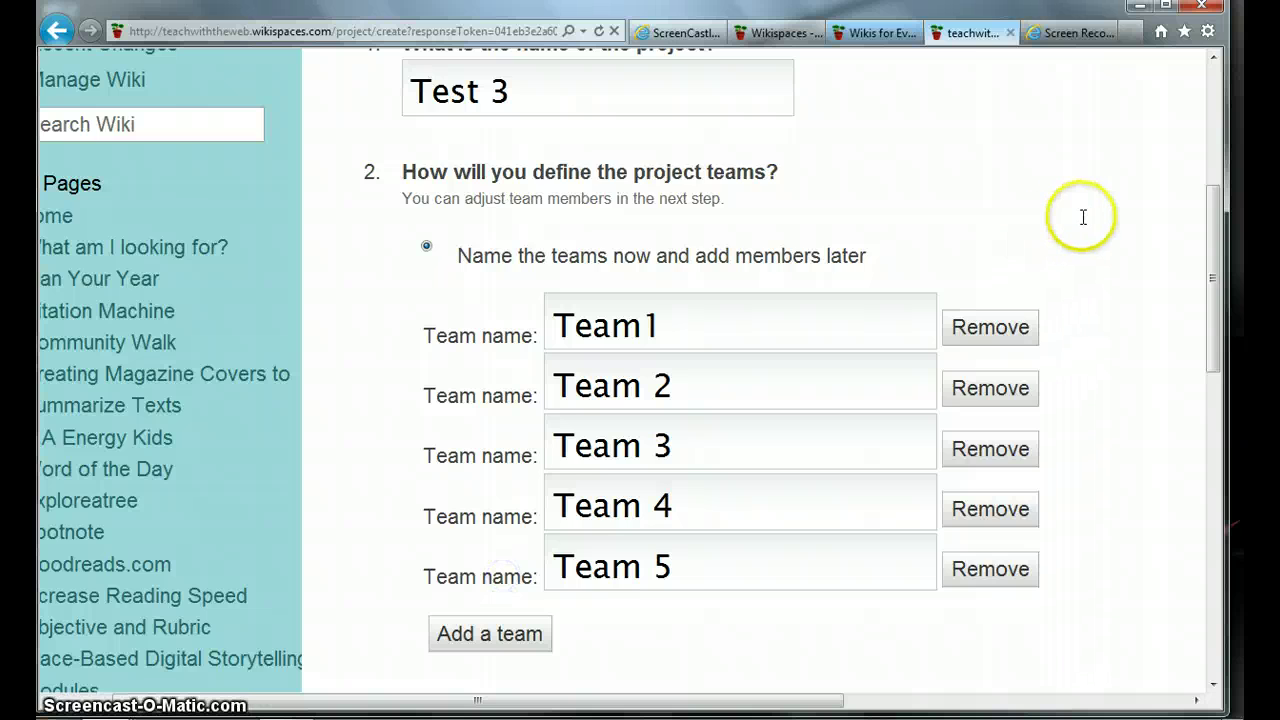
scroll(1083, 218, down, 3)
scroll(1083, 218, down, 6)
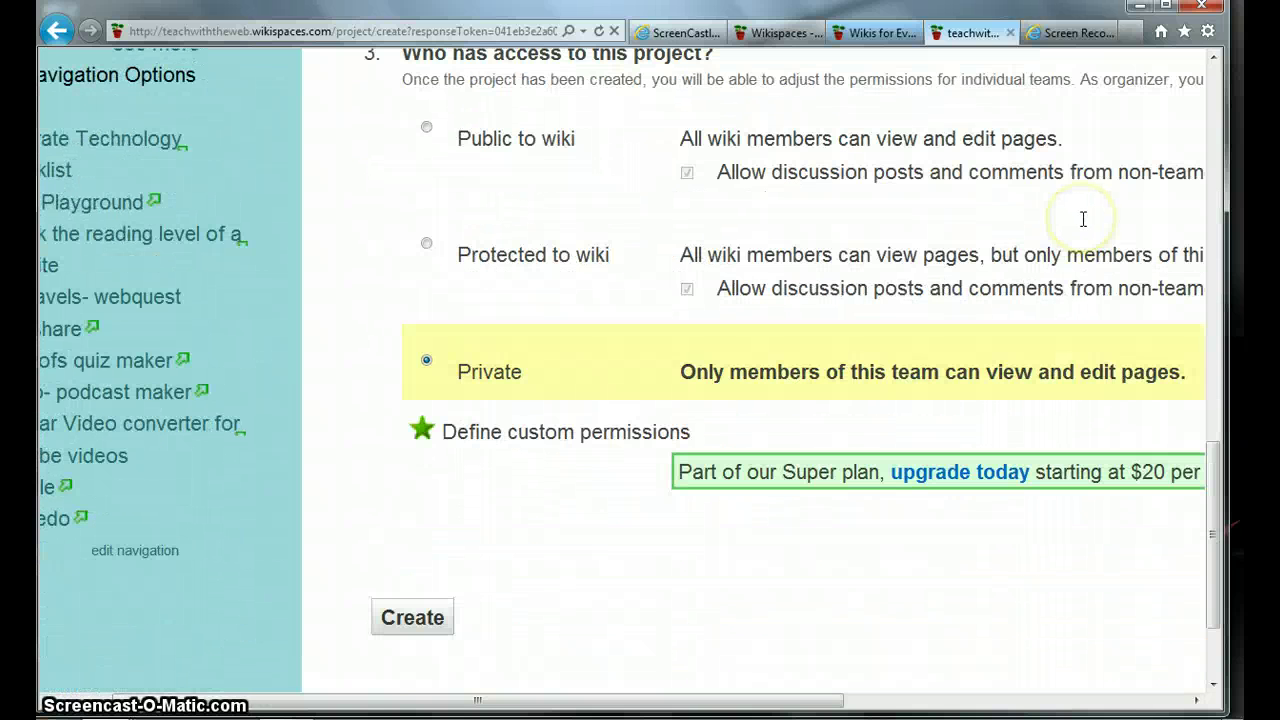
Set access to Protected to wiki and turn off non-team-member discussion posts and comments
drag(677, 697, 751, 697)
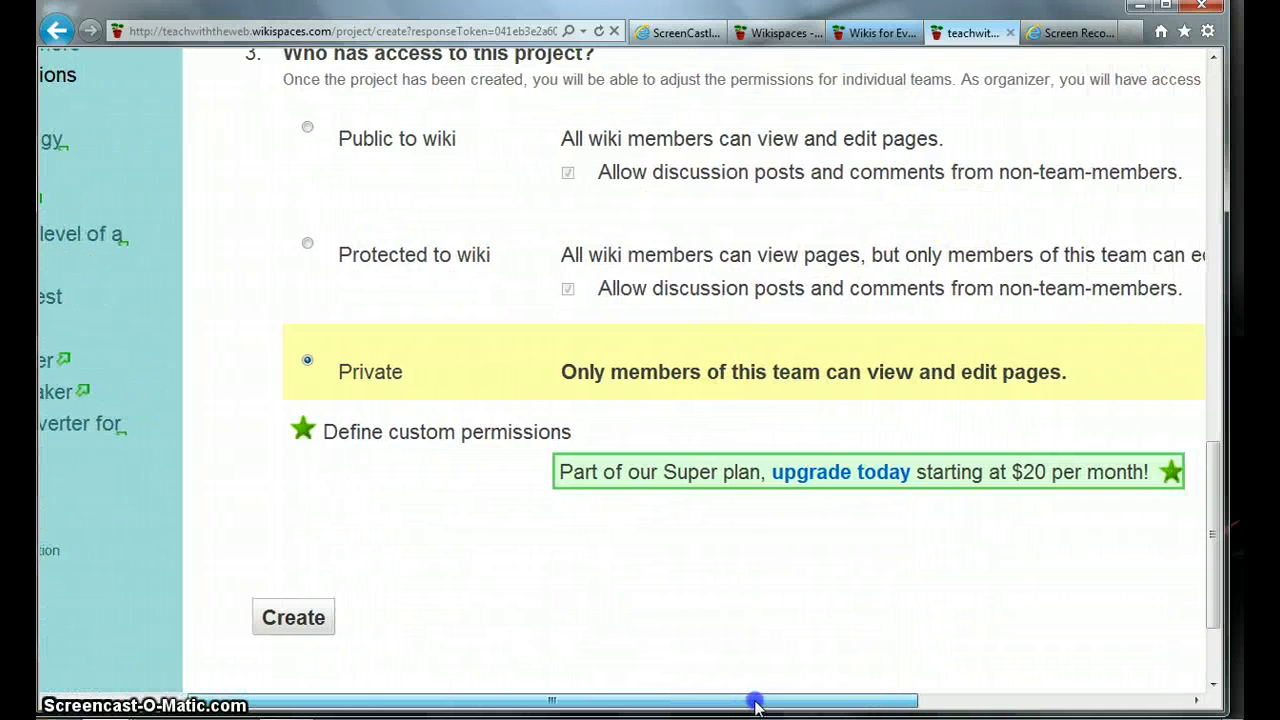
drag(1213, 508, 1213, 483)
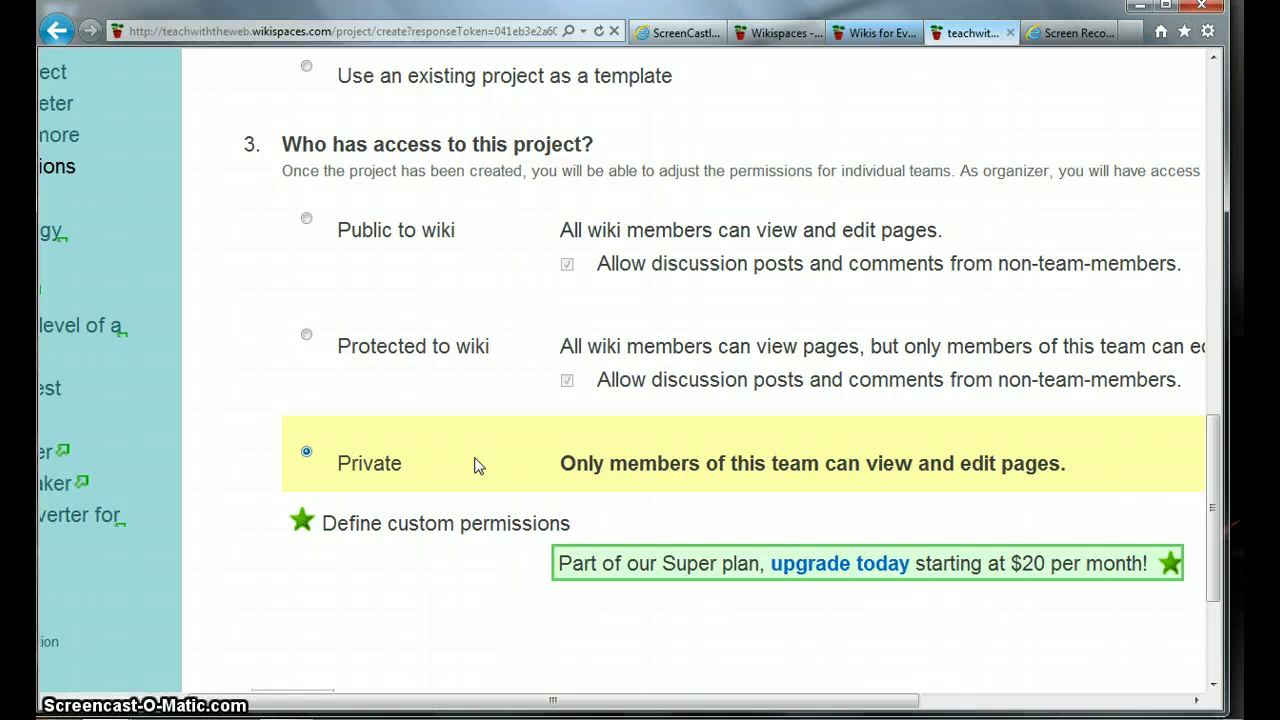
click(306, 334)
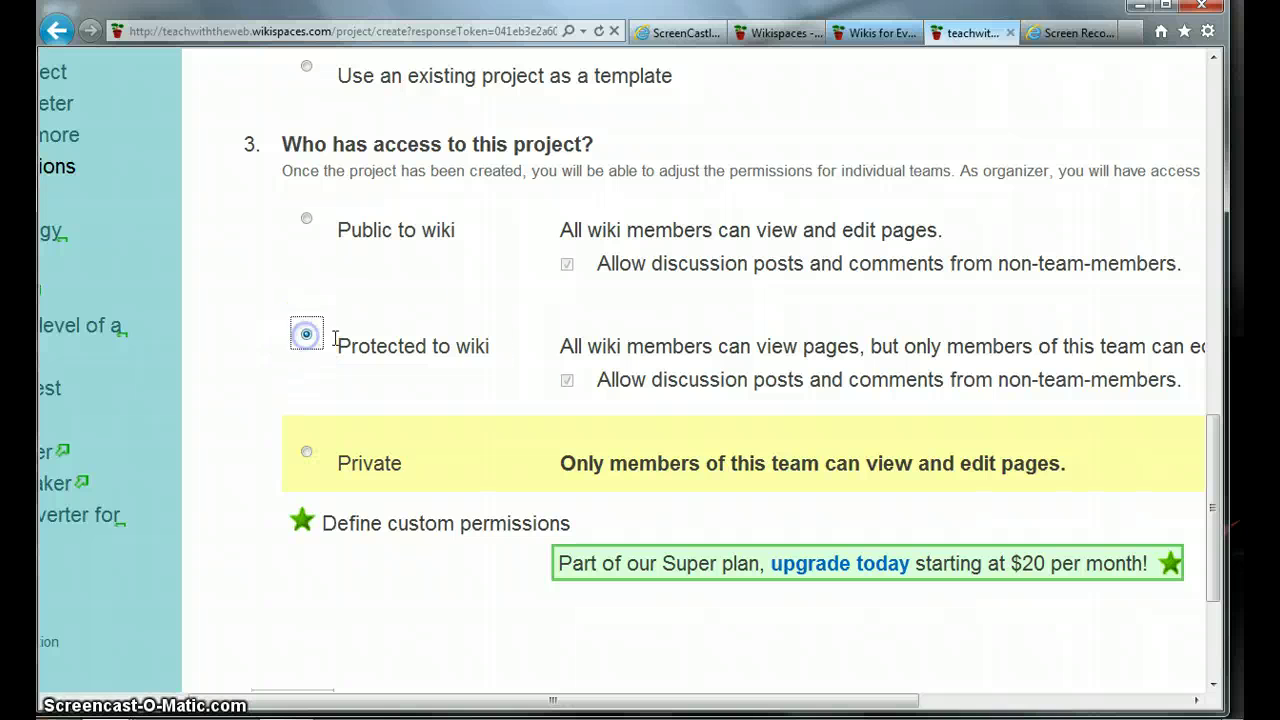
click(567, 381)
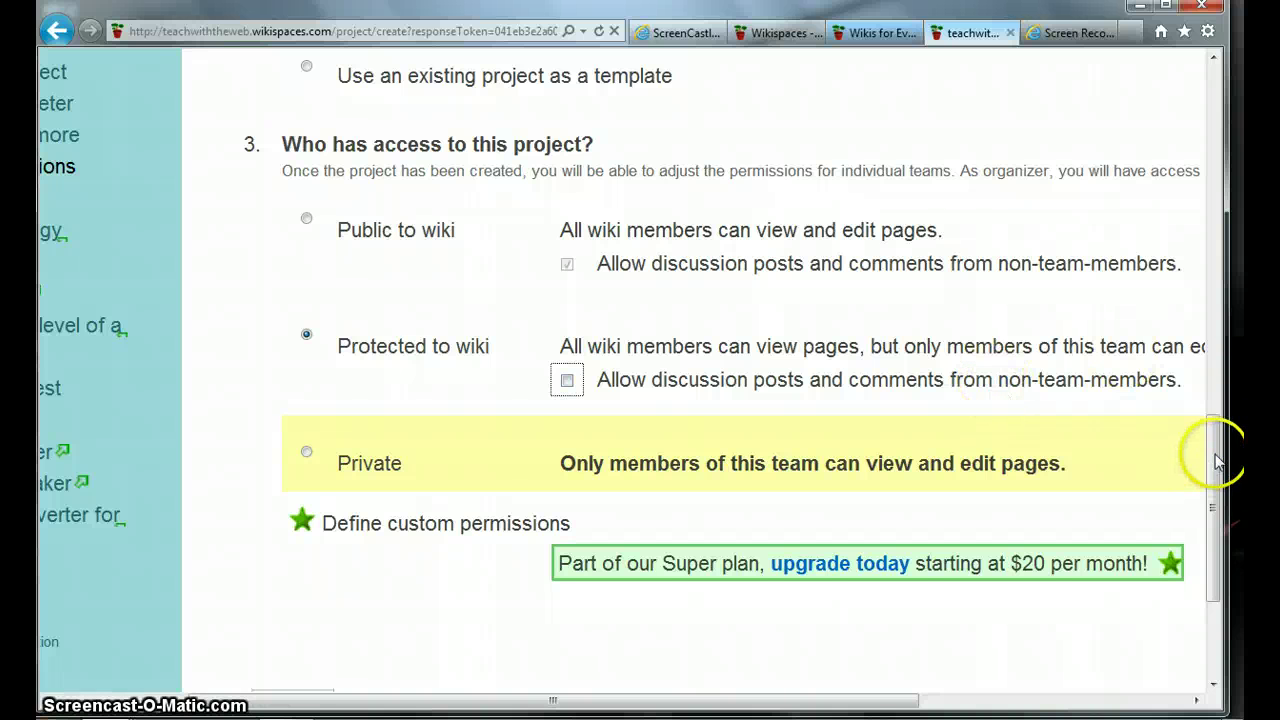
drag(1220, 455, 1220, 527)
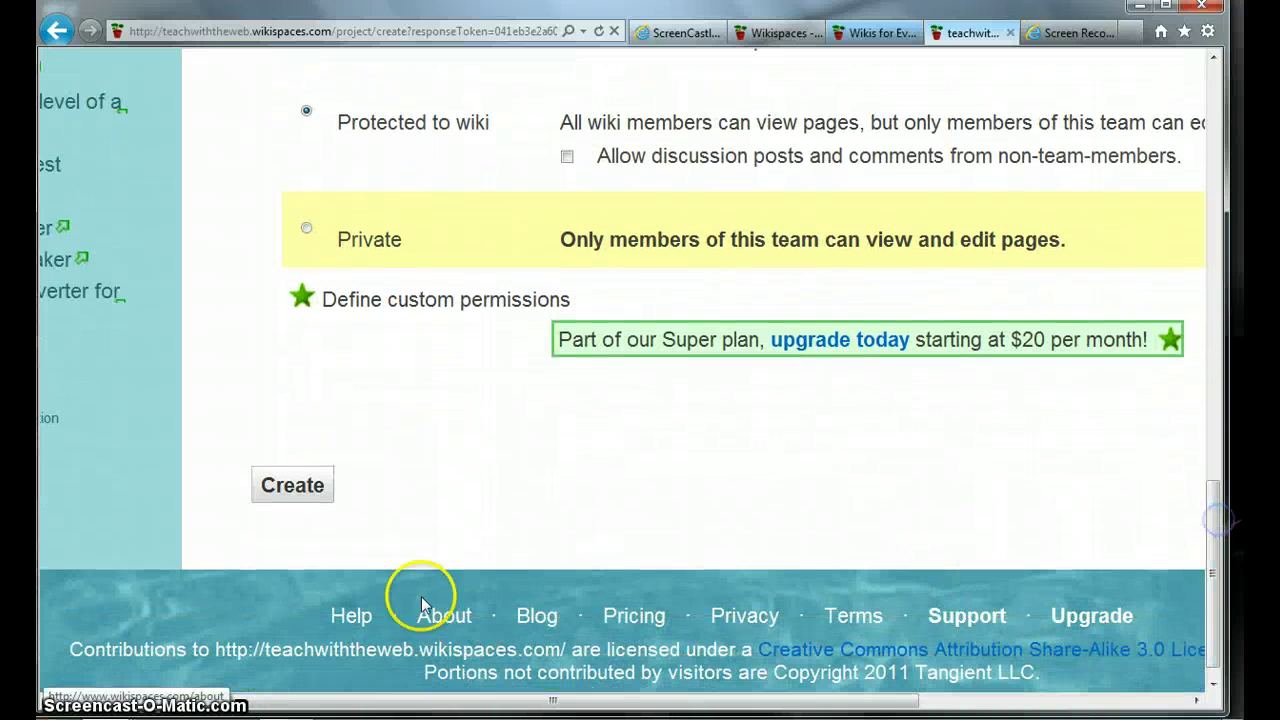
Create Test 3, giving Team1 through Team 5 Protected to Wiki access with 0 members
click(310, 494)
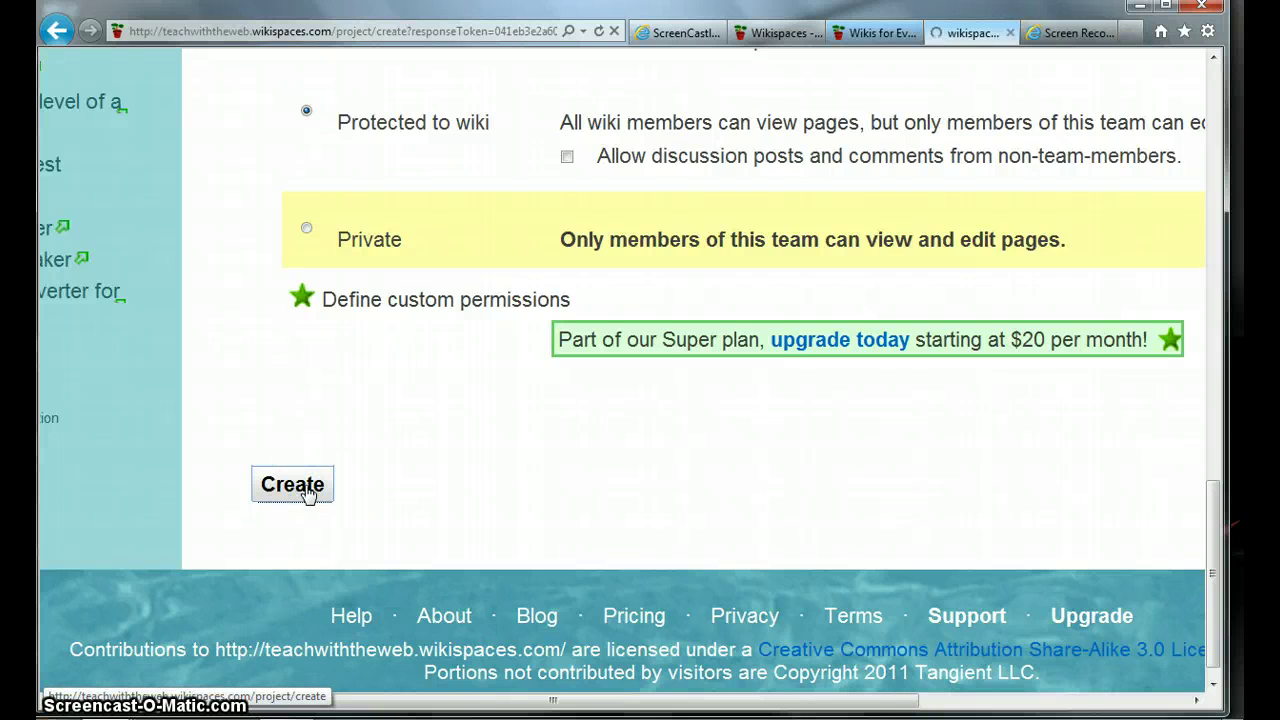
scroll(310, 494, down, 1)
scroll(308, 494, down, 1)
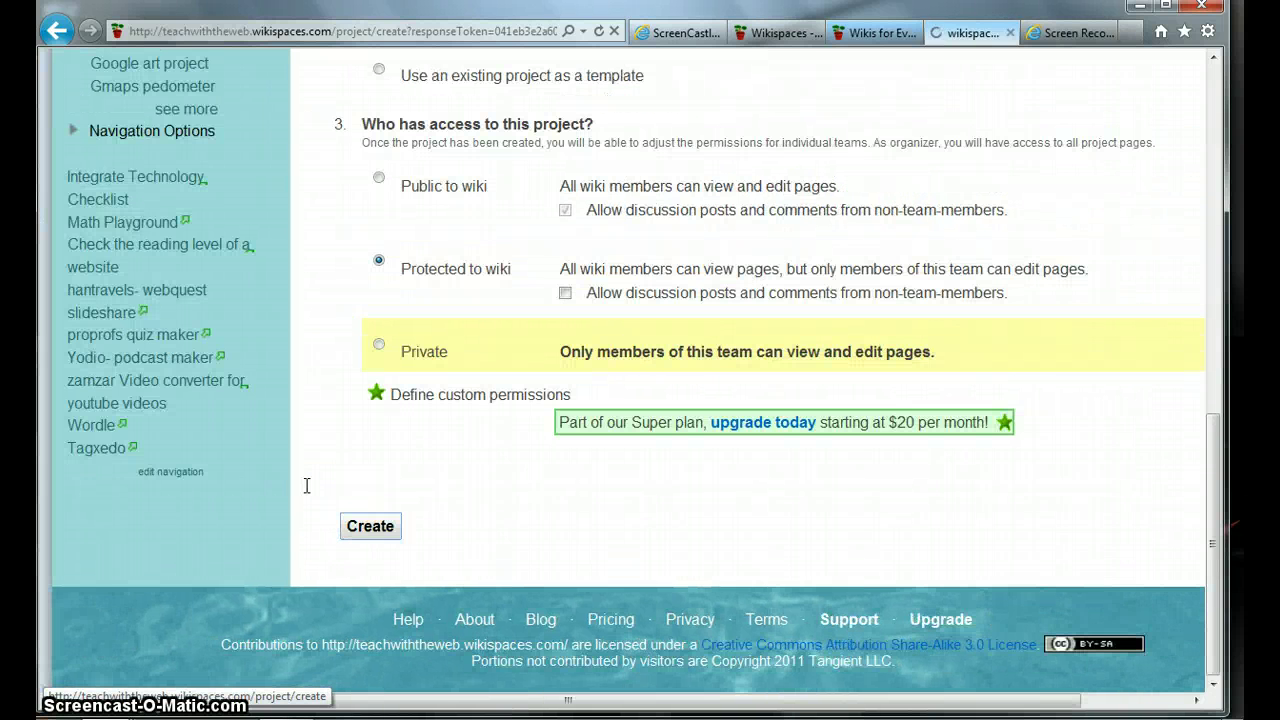
scroll(308, 494, down, 1)
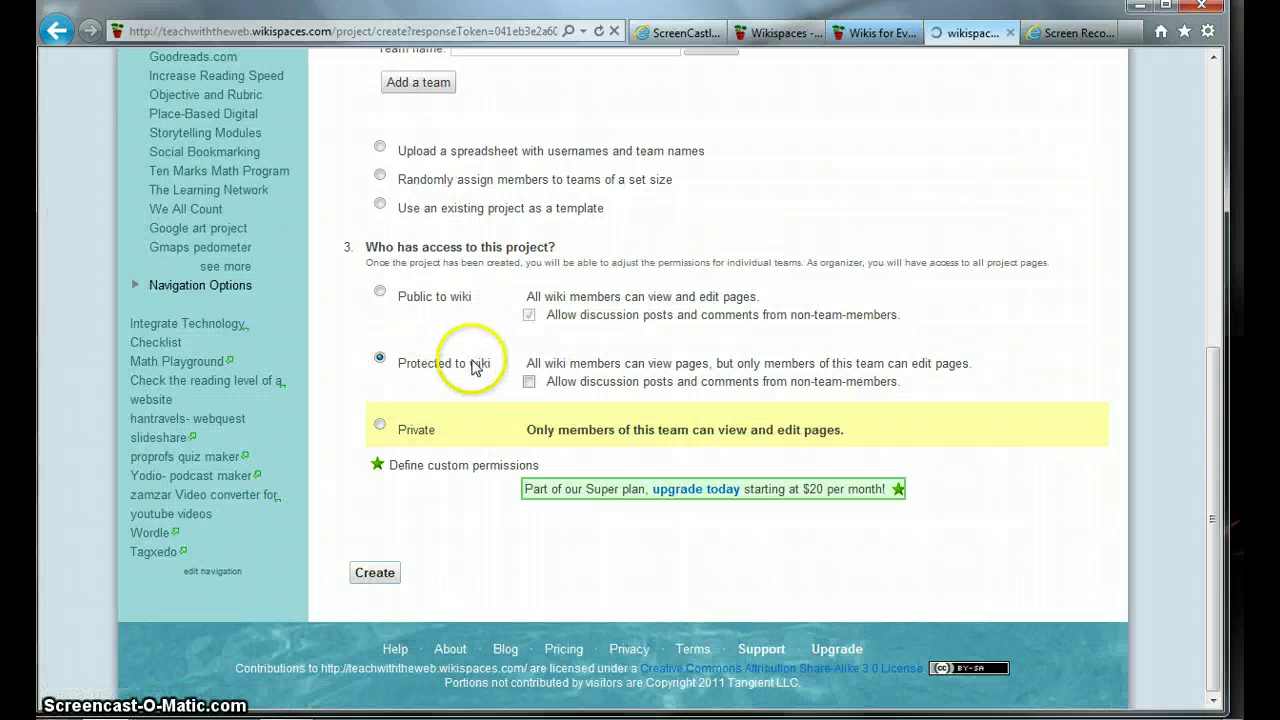
scroll(473, 360, up, 3)
scroll(473, 360, down, 3)
click(372, 572)
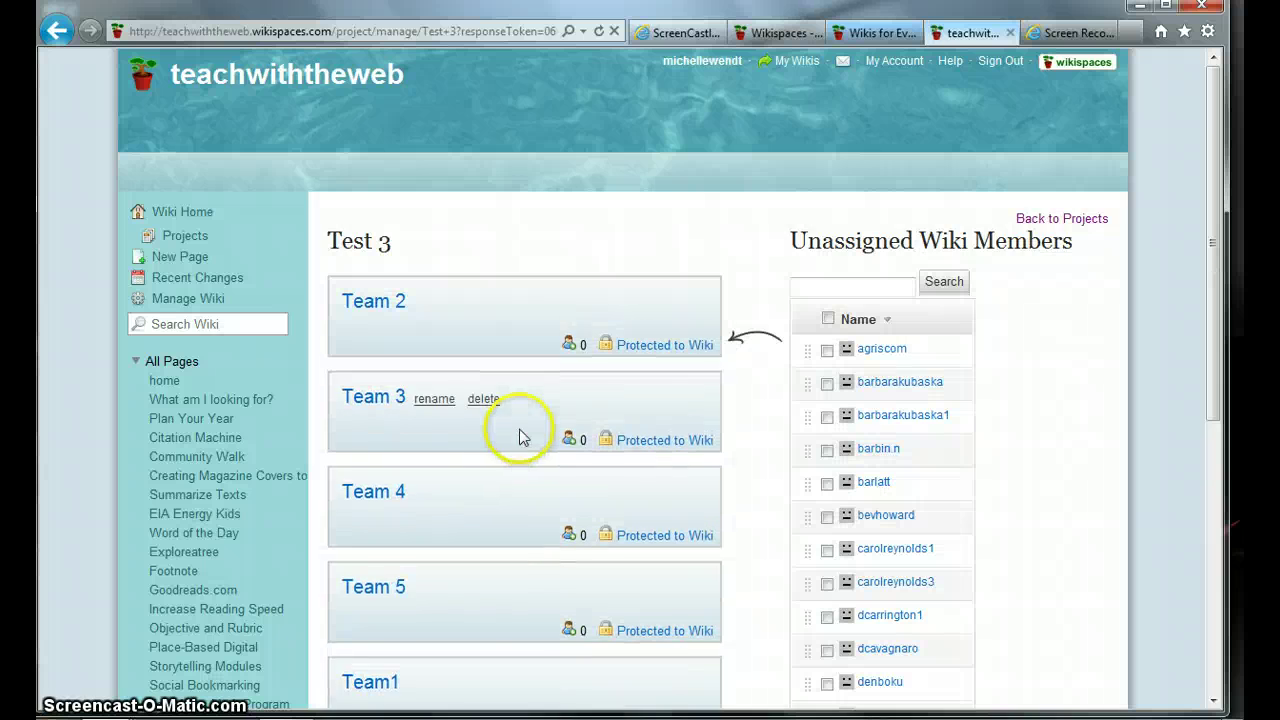
scroll(686, 249, down, 2)
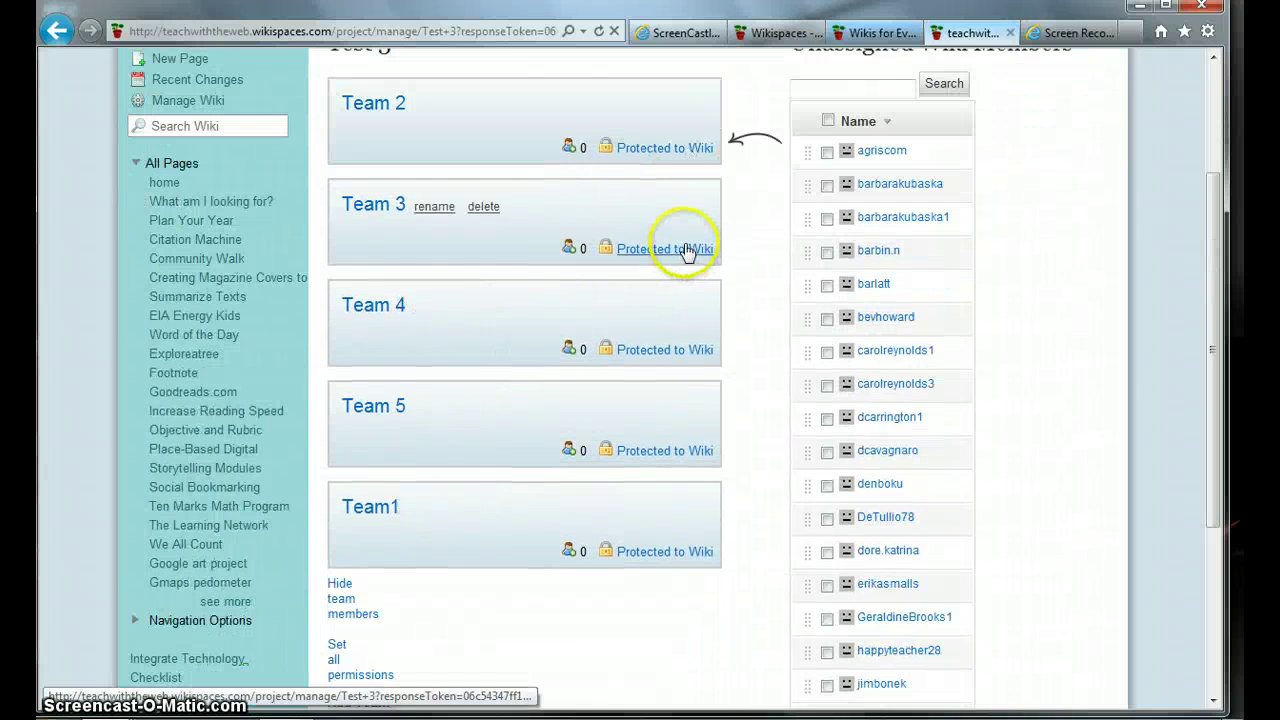
scroll(726, 152, up, 2)
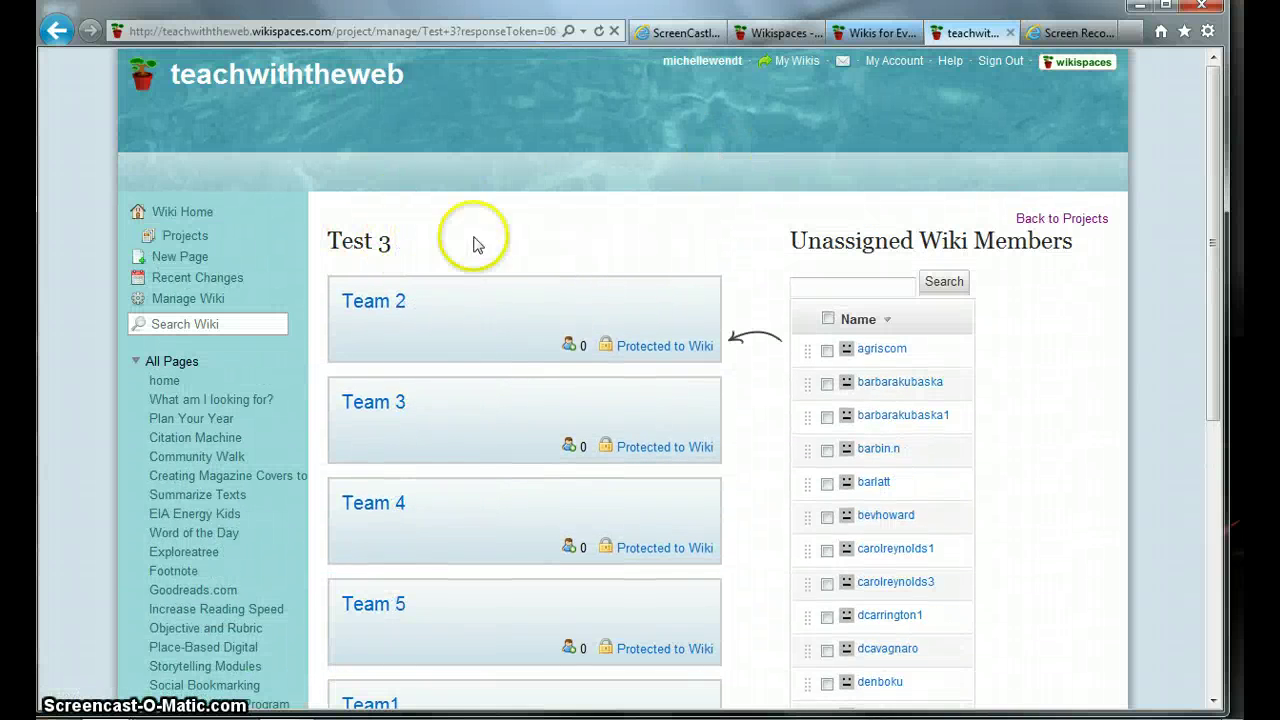
scroll(769, 259, down, 1)
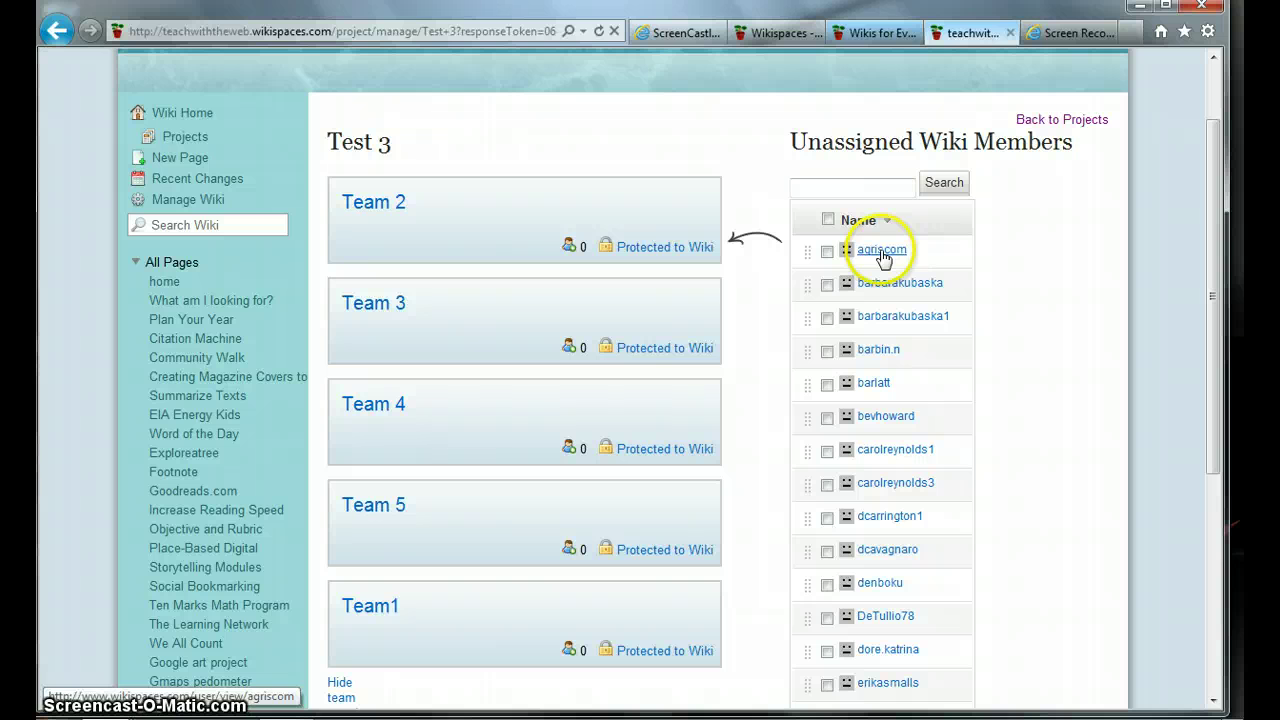
Drag two wiki members onto Team 2, then remove the second so one remains
drag(882, 258, 415, 235)
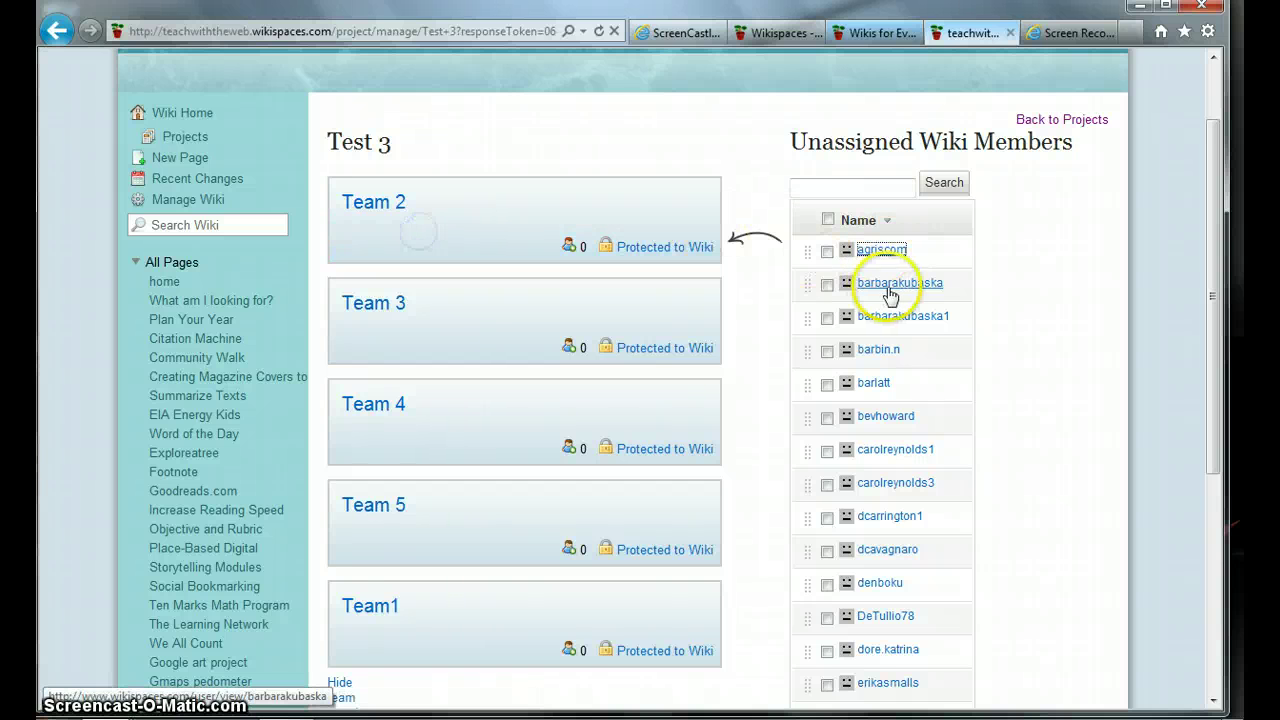
drag(890, 295, 481, 254)
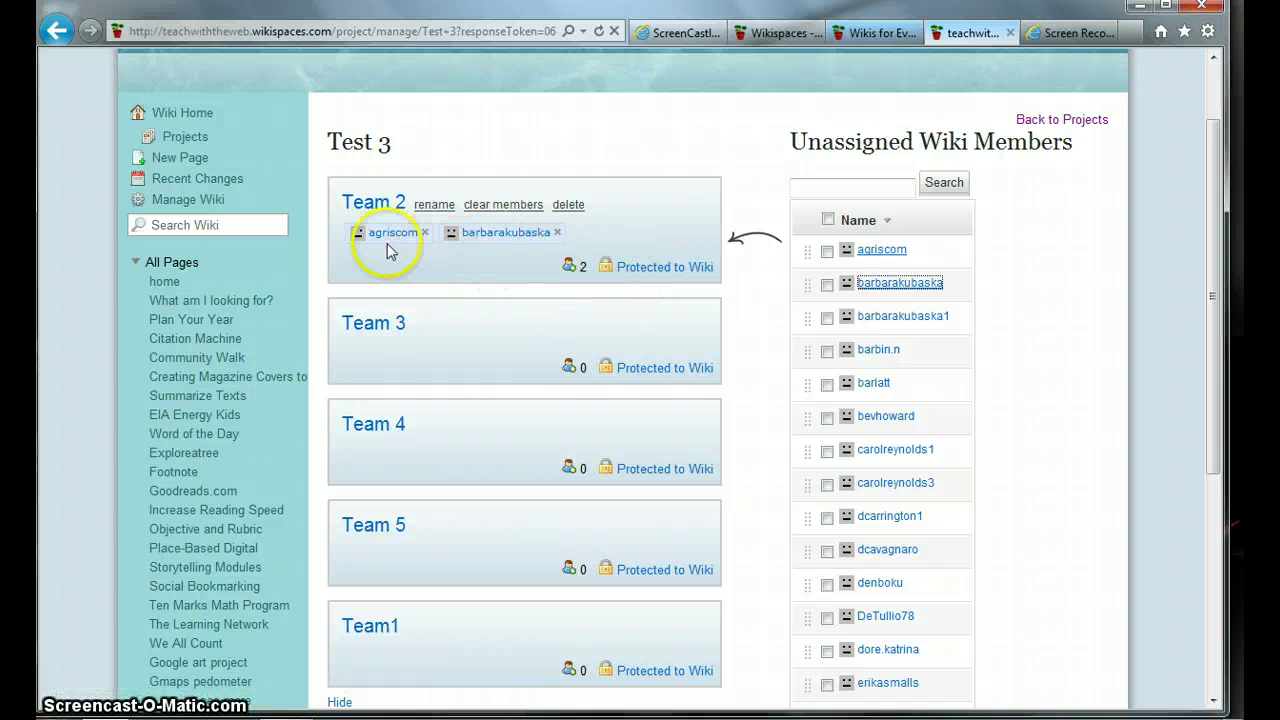
click(558, 233)
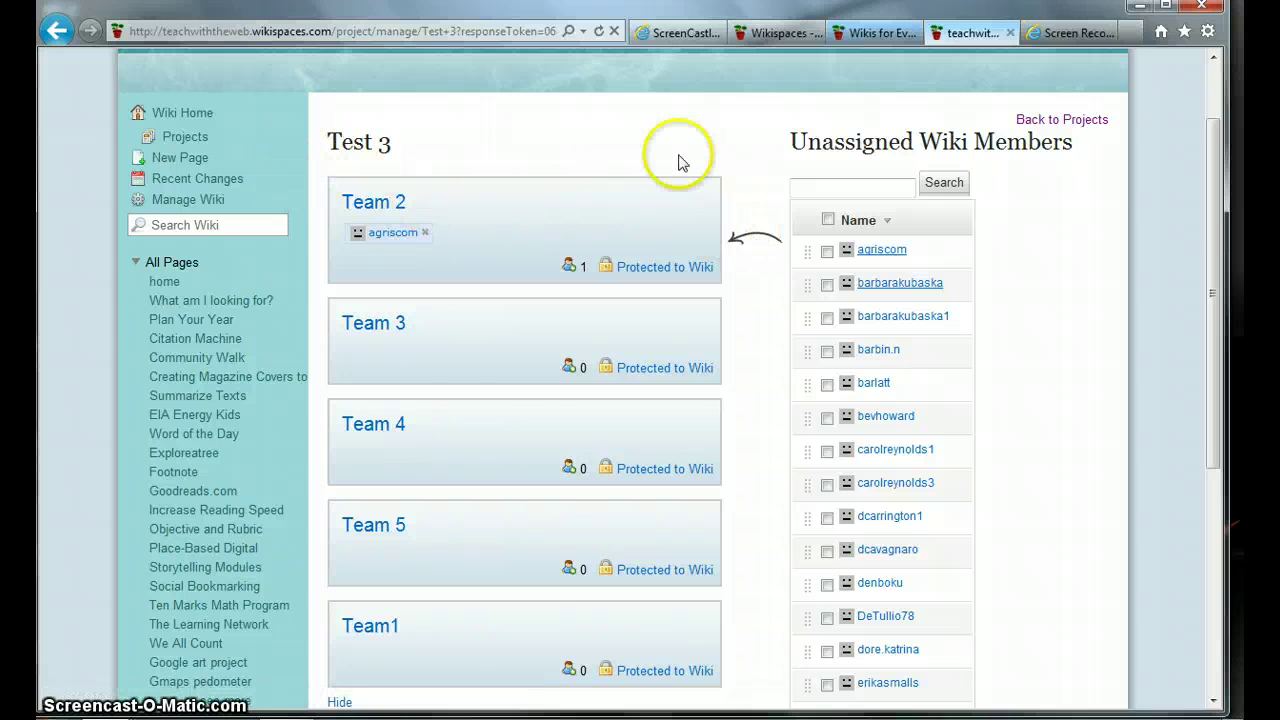
scroll(678, 160, up, 2)
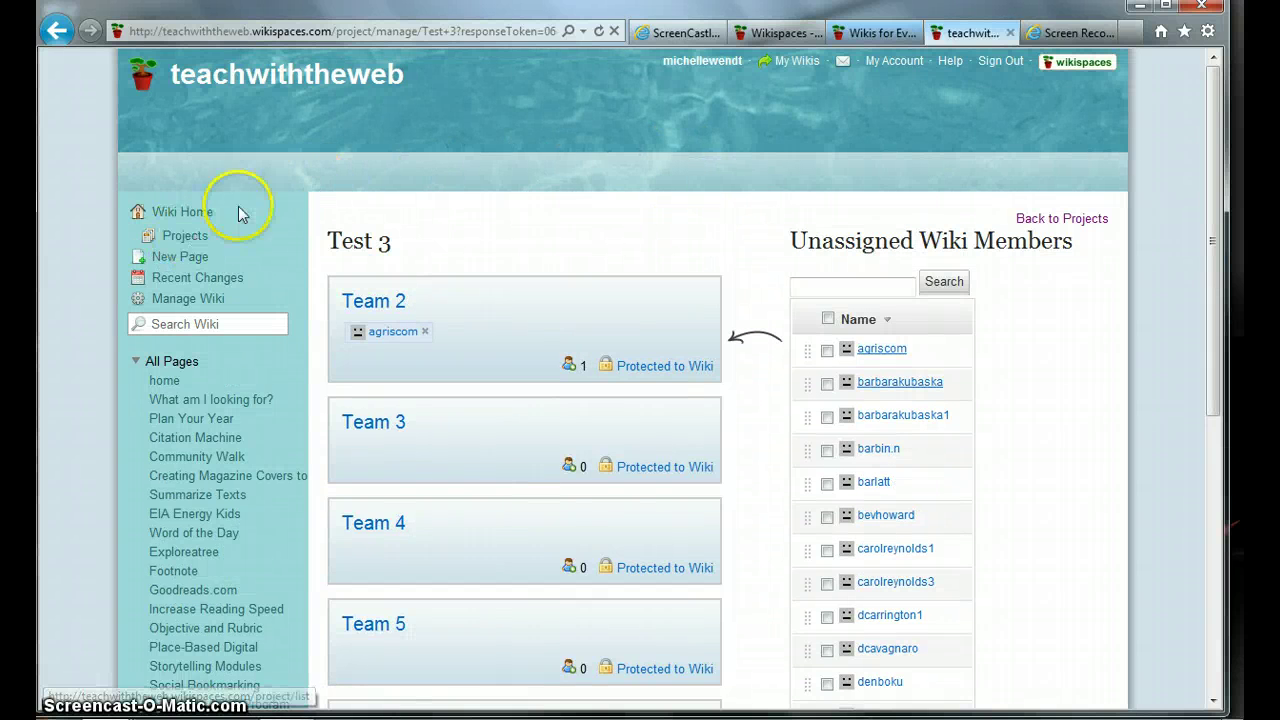
click(203, 240)
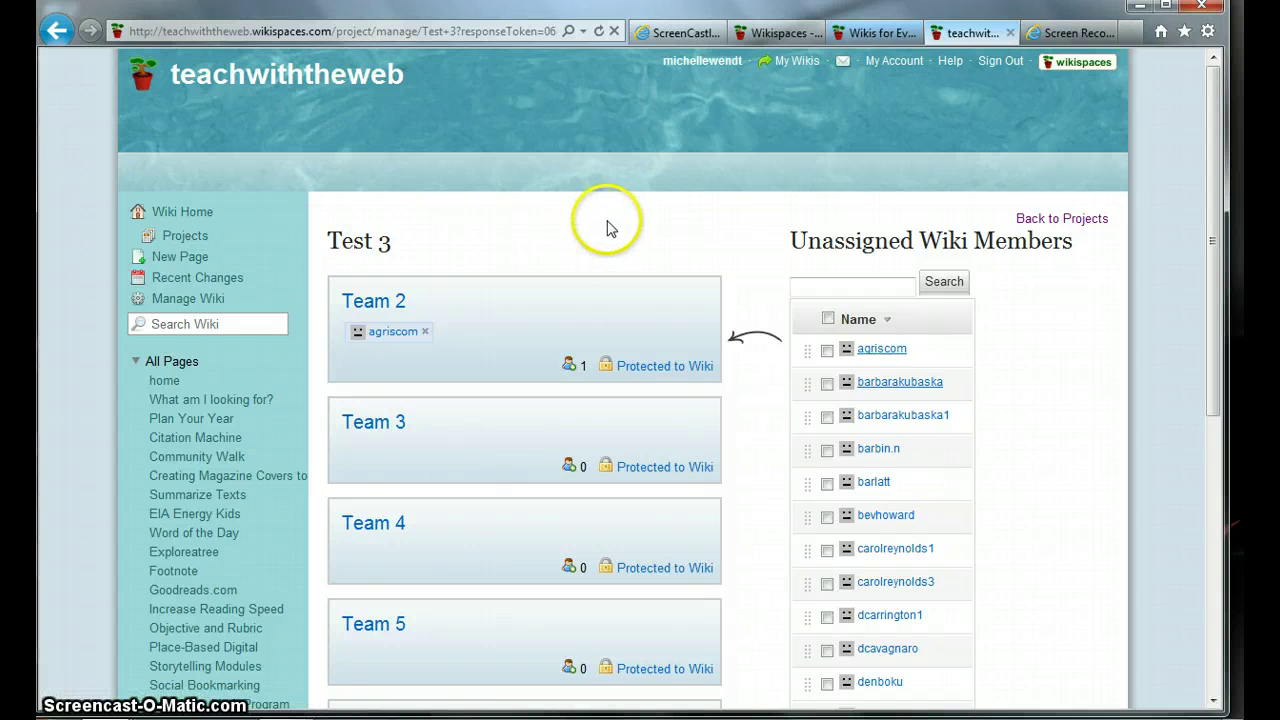
Drag four member entries onto Team 3 and one member onto Team 4
scroll(697, 213, down, 2)
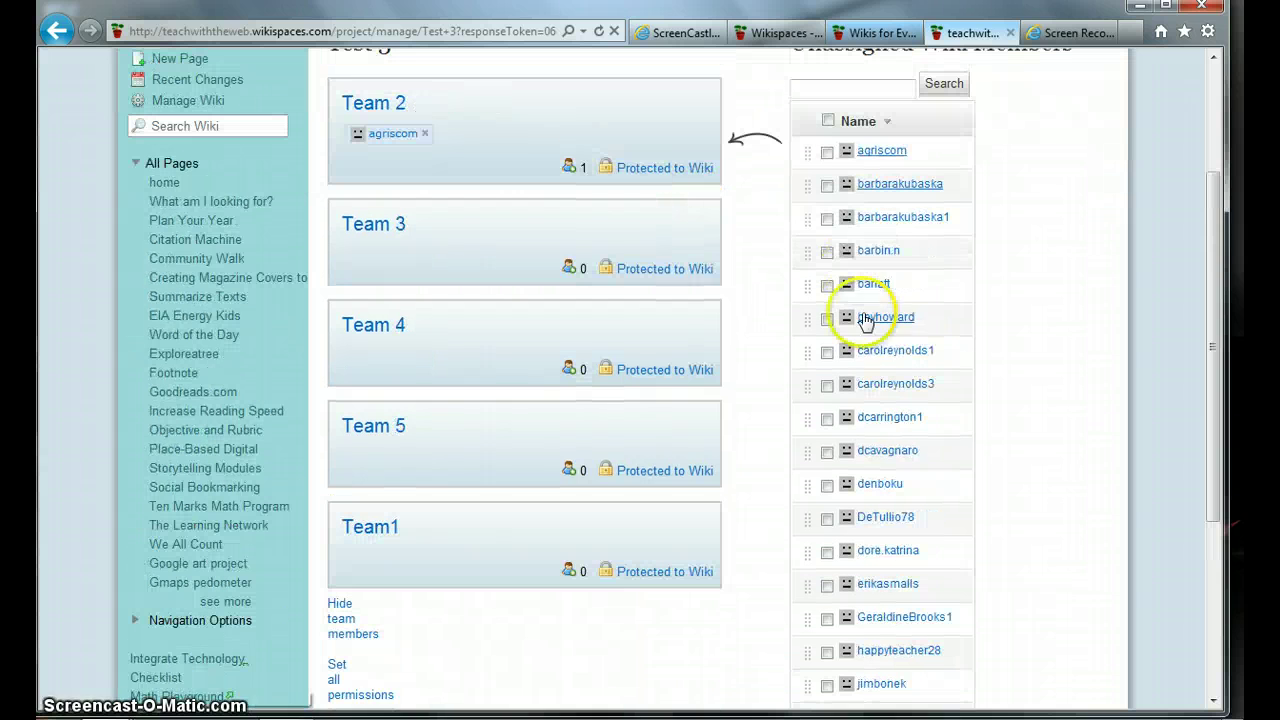
drag(880, 318, 455, 250)
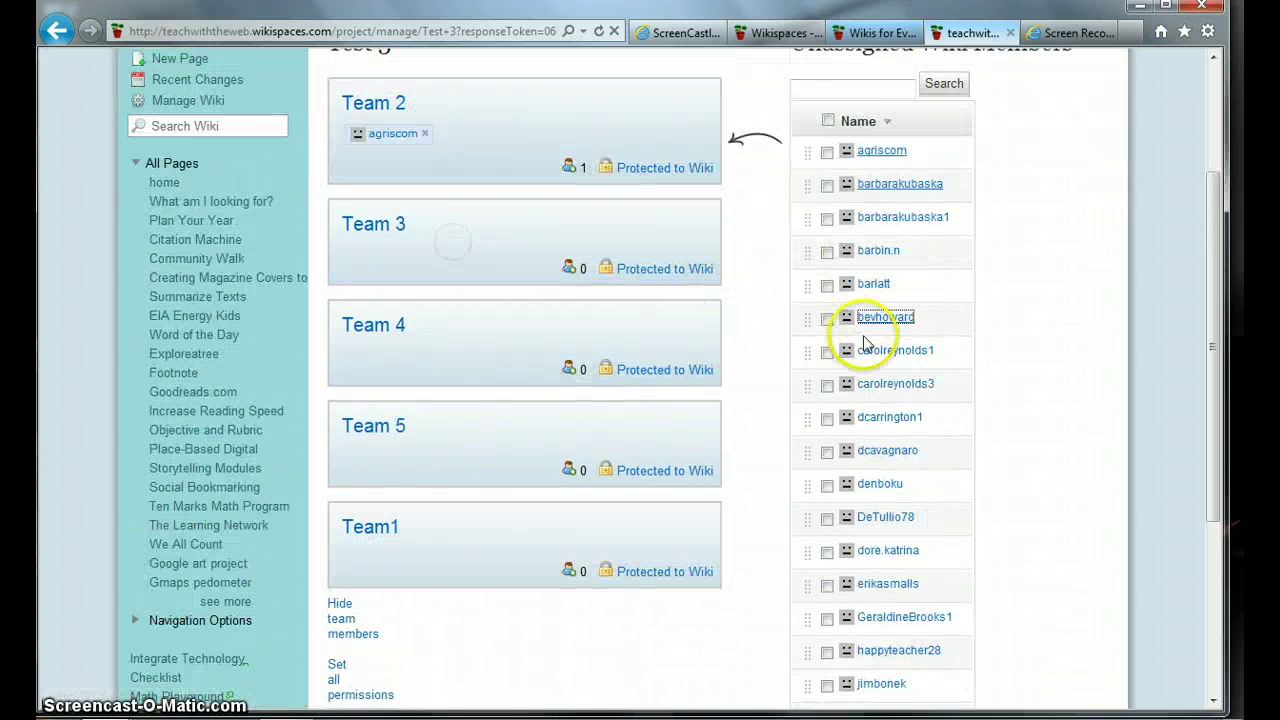
drag(871, 355, 458, 342)
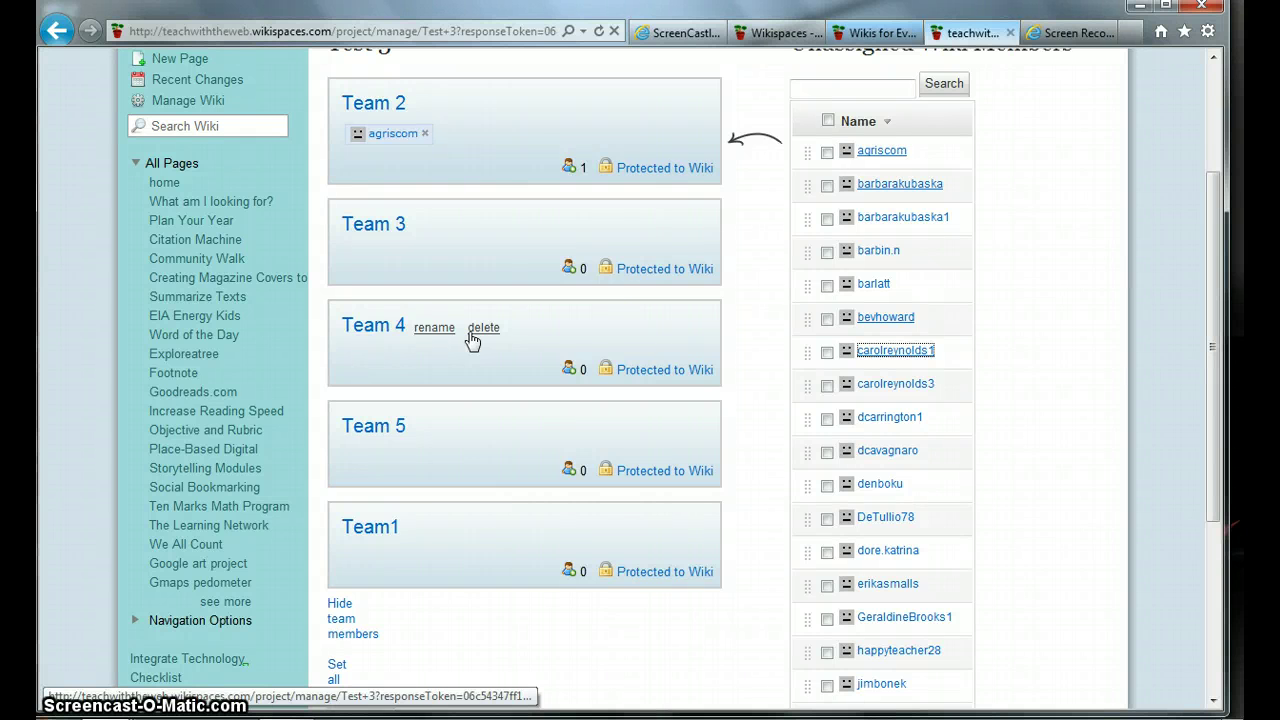
drag(870, 318, 423, 252)
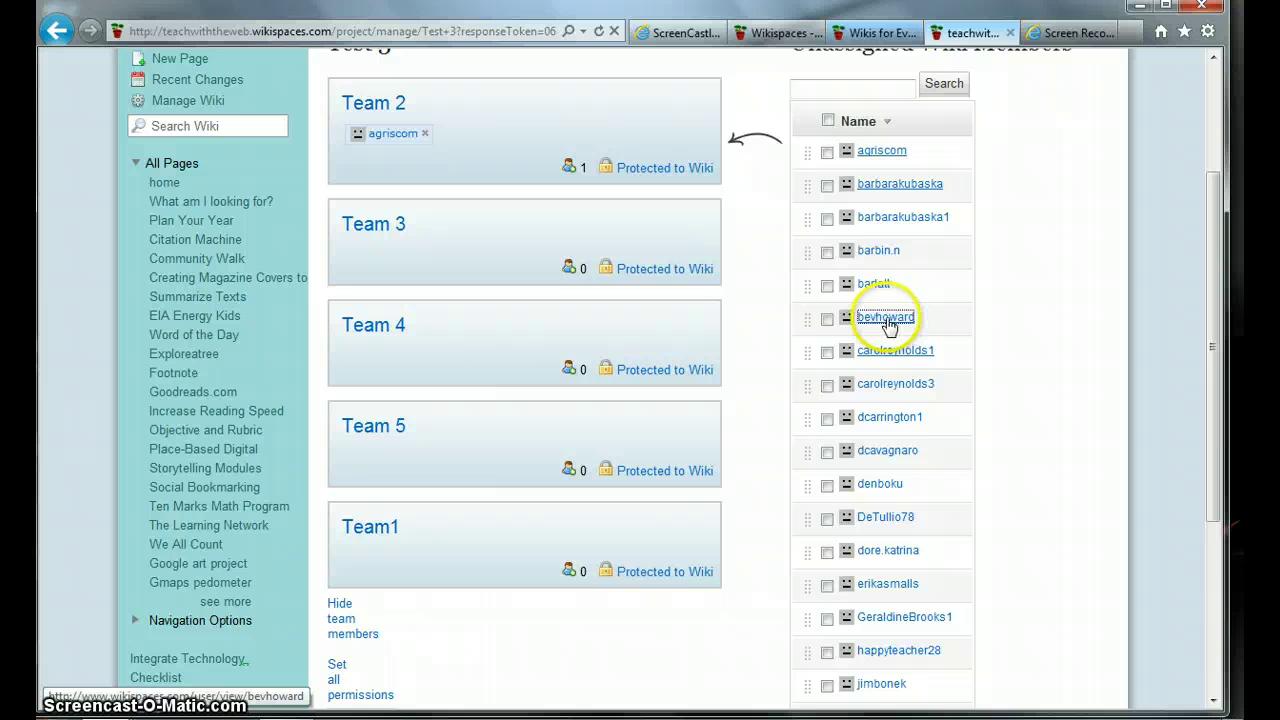
drag(887, 325, 475, 268)
key(ctrl+plus)
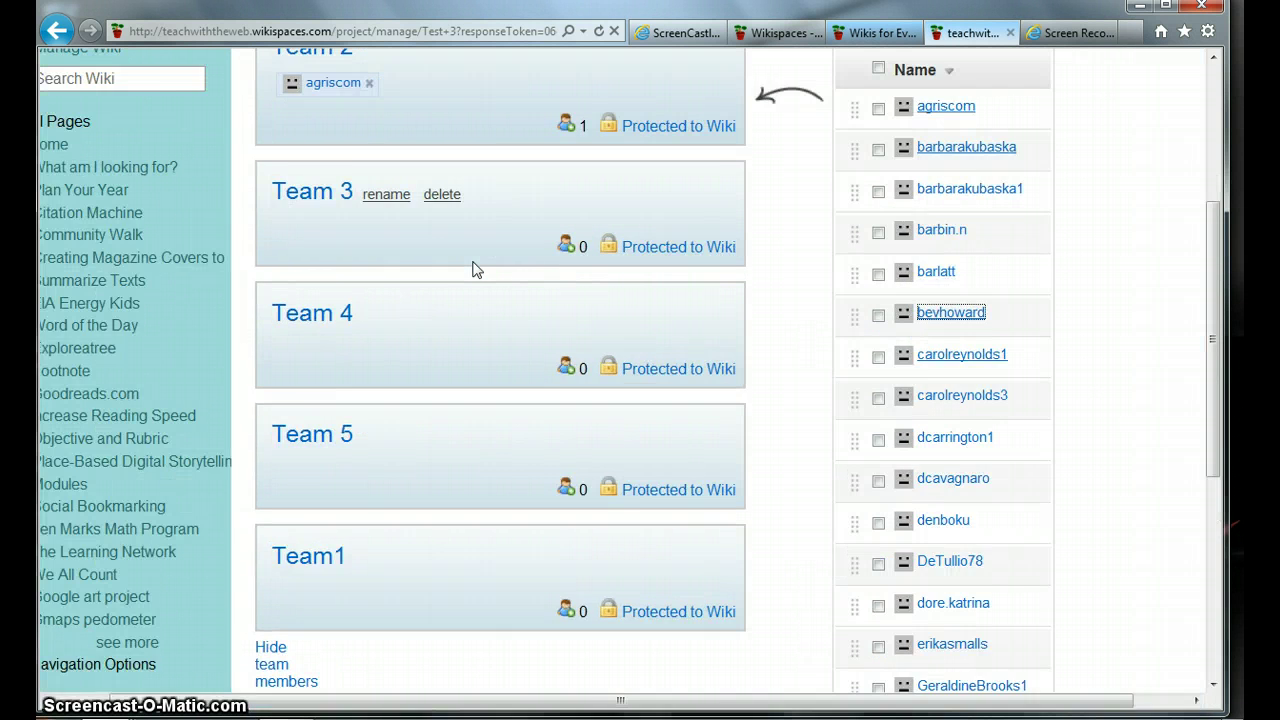
key(ctrl+plus)
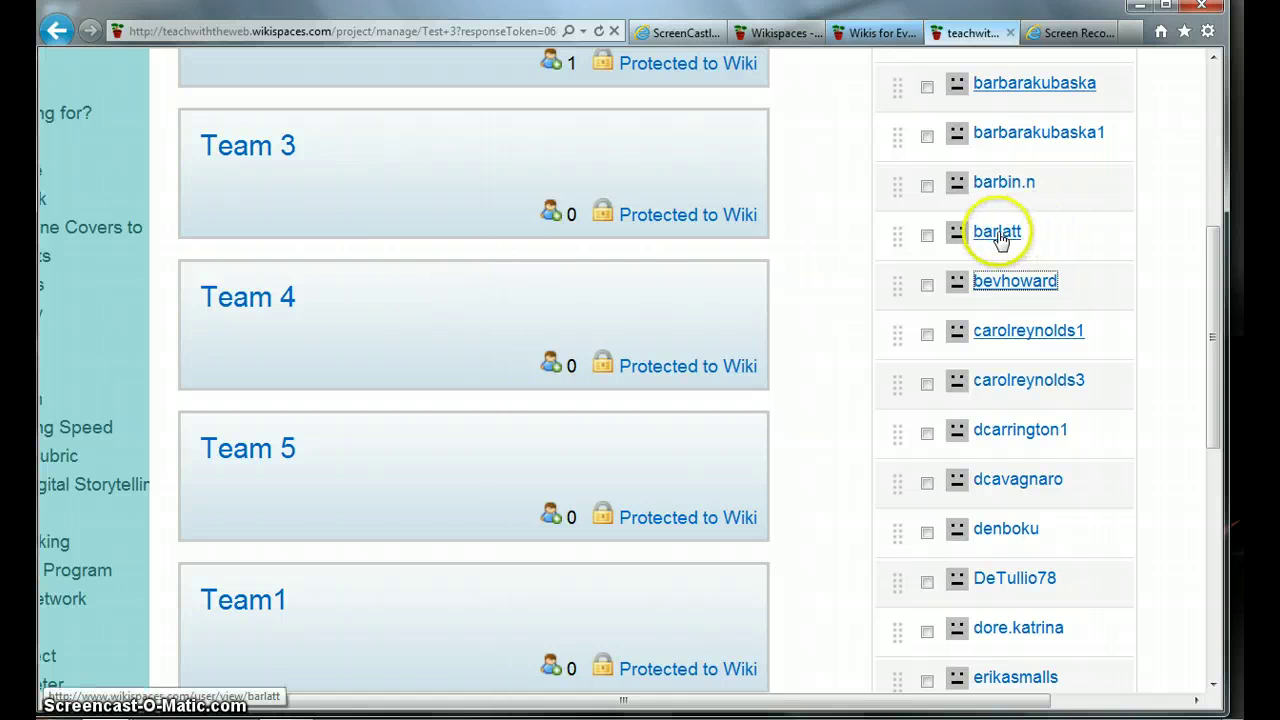
drag(1009, 240, 380, 206)
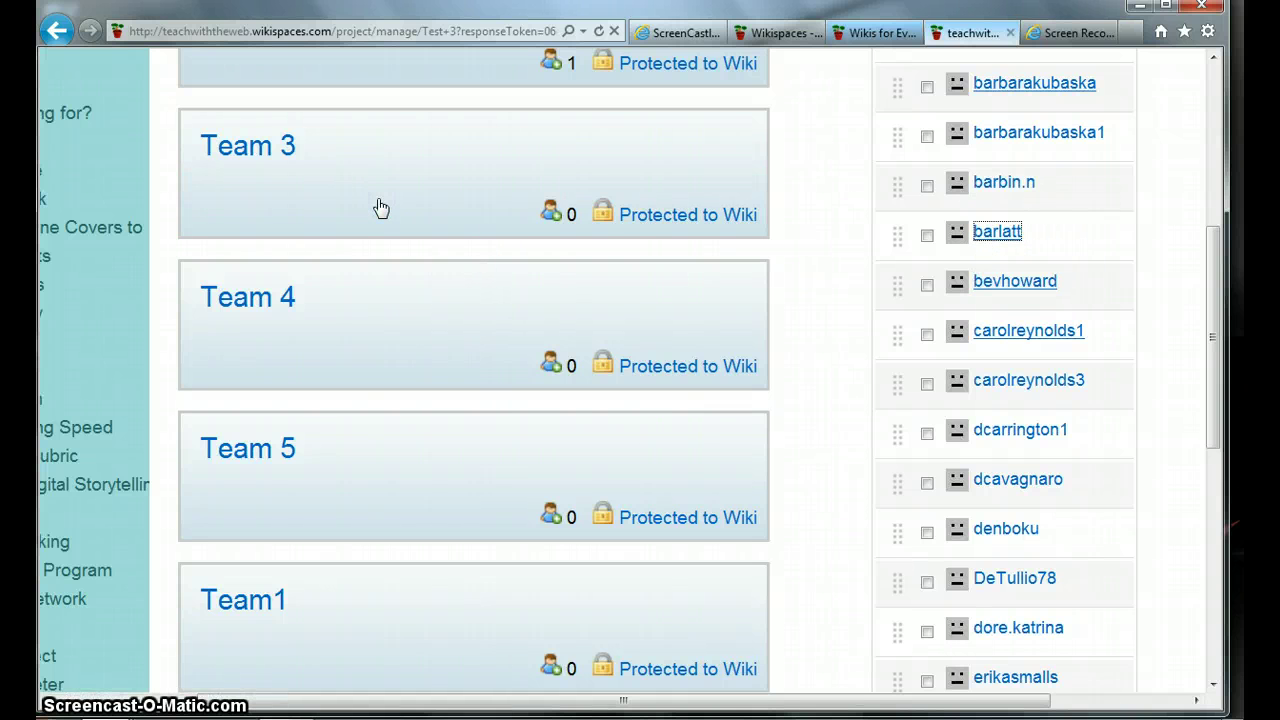
scroll(802, 245, up, 1)
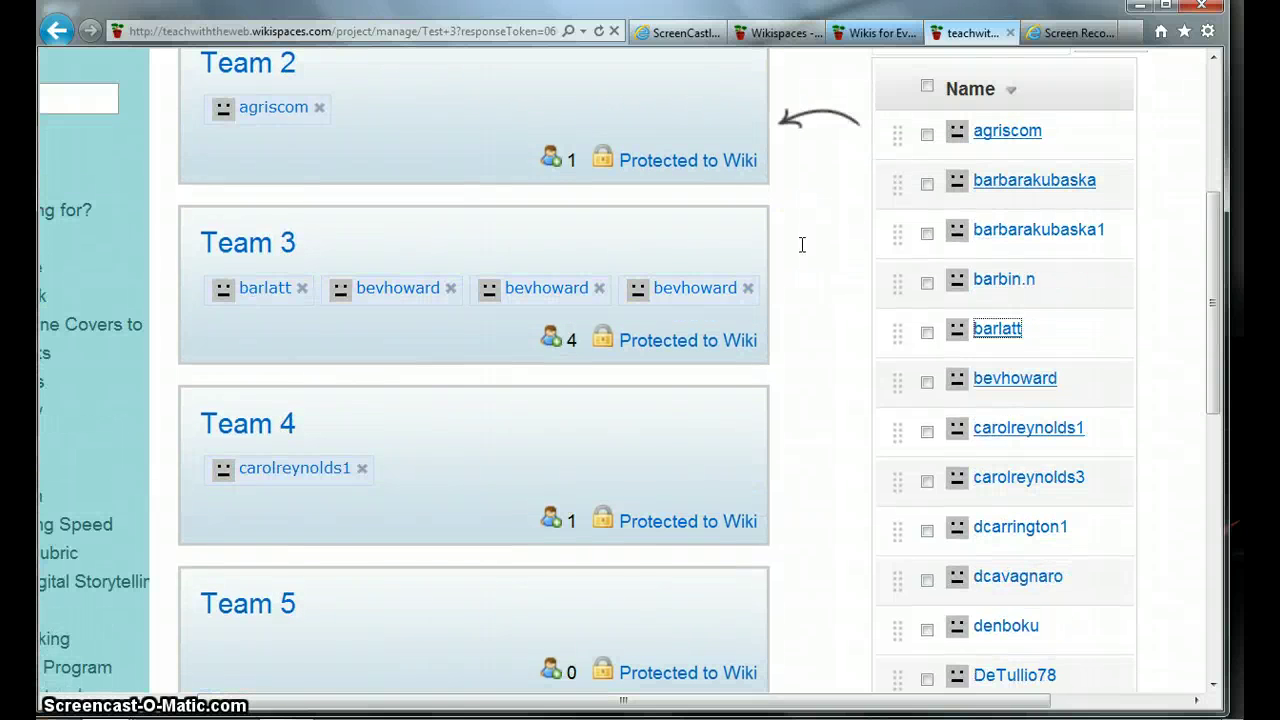
Remove every member from Teams 2, 3 and 4 so each team shows 0 members
mouse_move(471, 323)
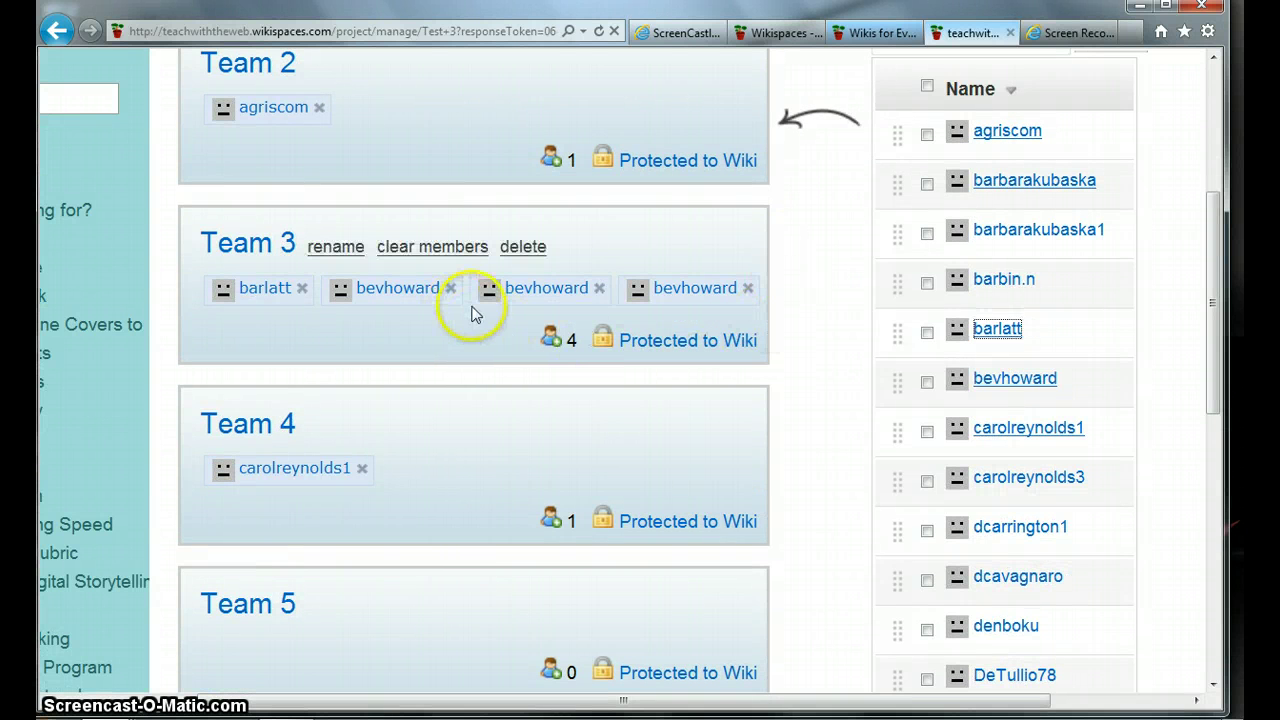
click(599, 288)
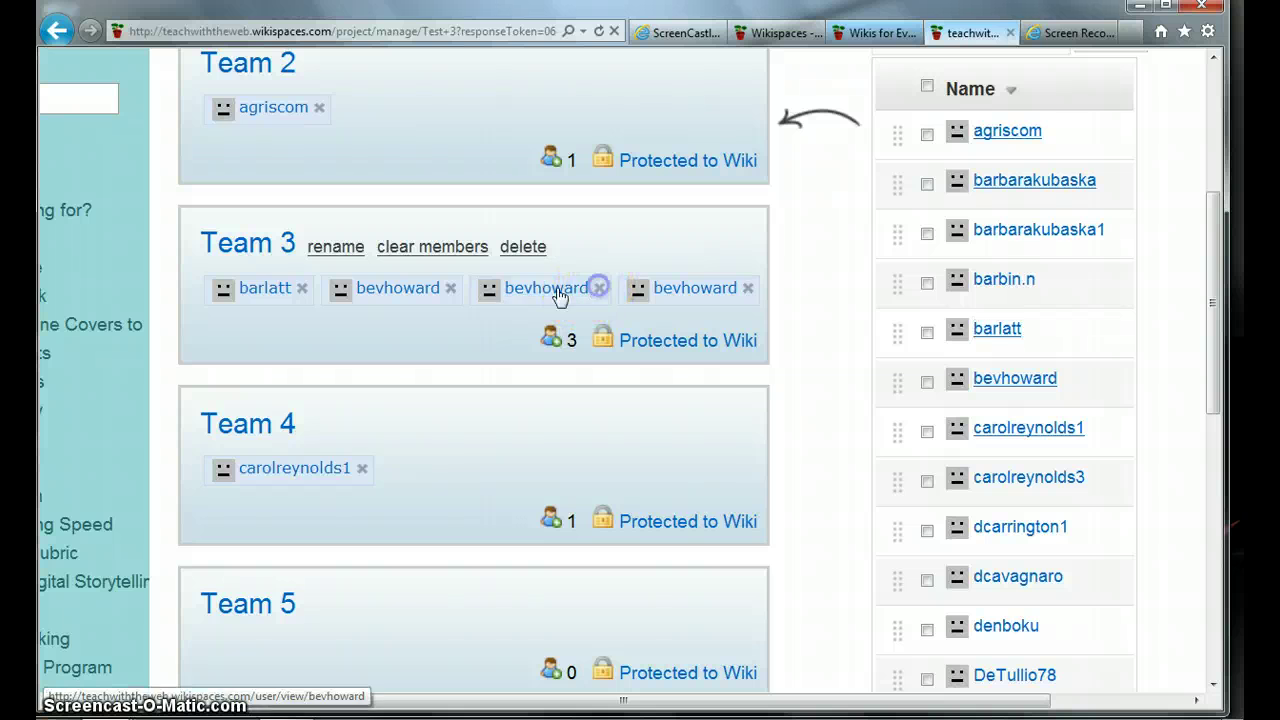
click(450, 289)
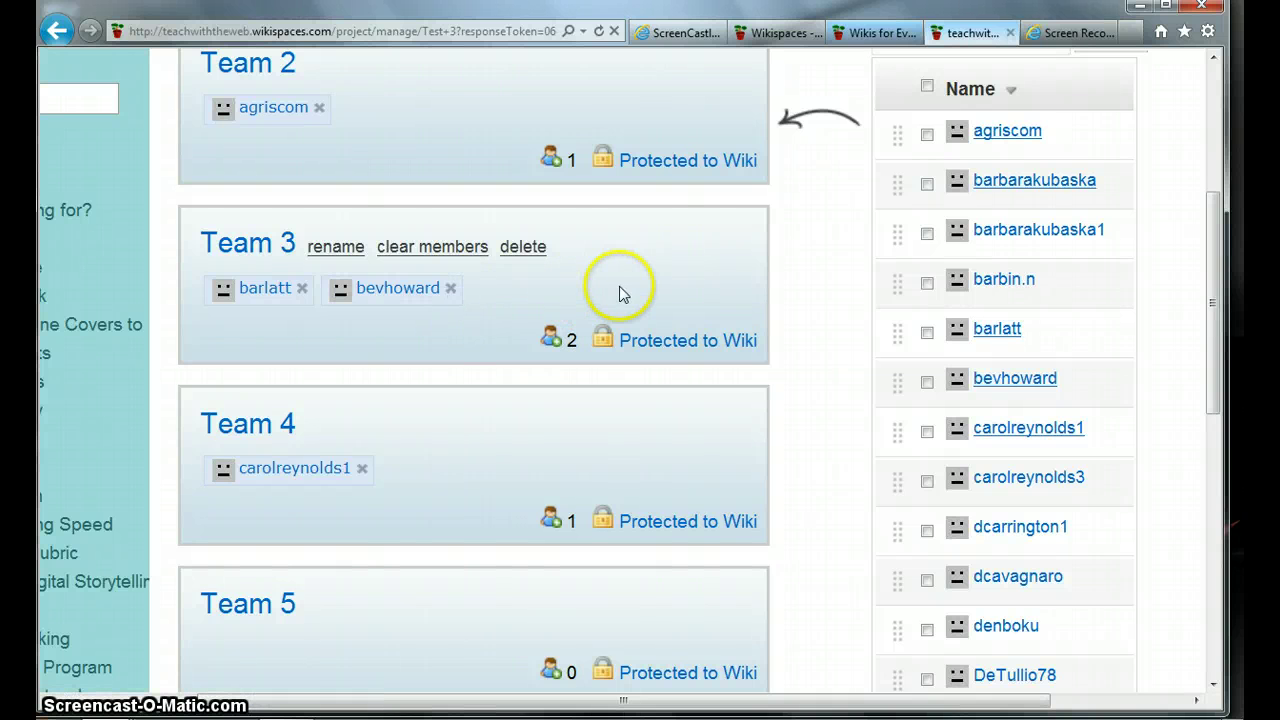
click(361, 468)
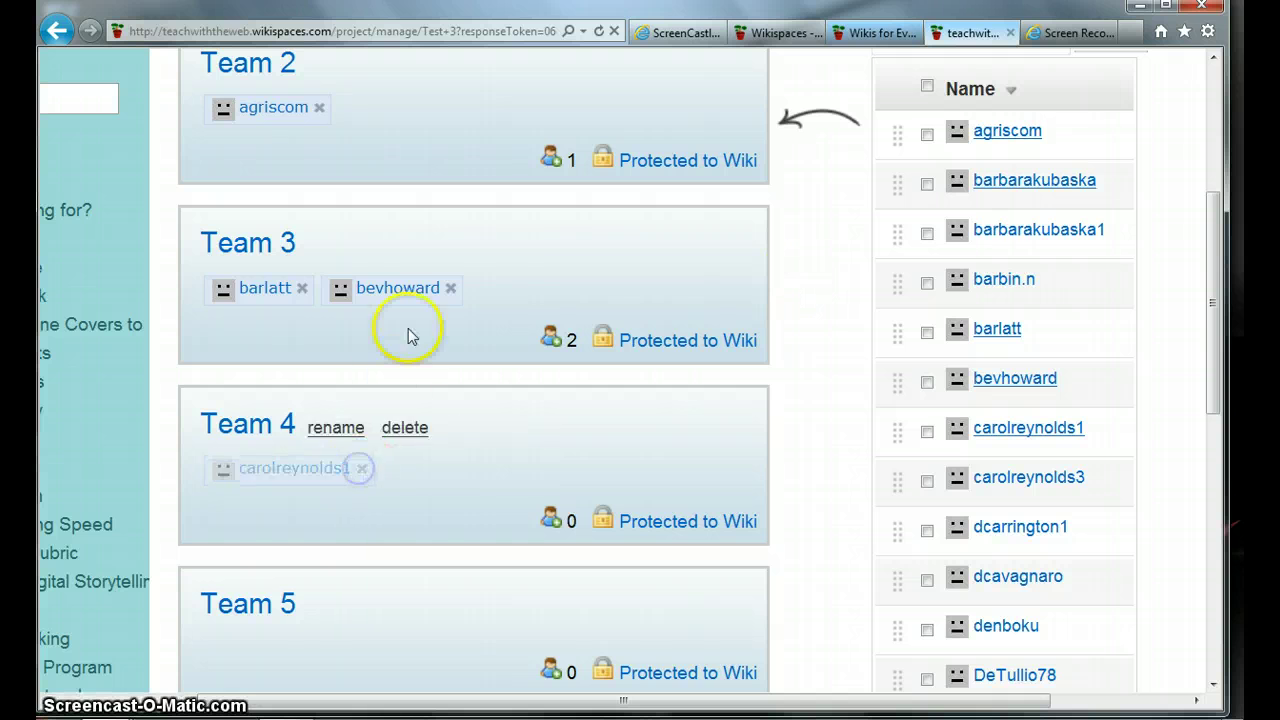
click(451, 290)
click(303, 289)
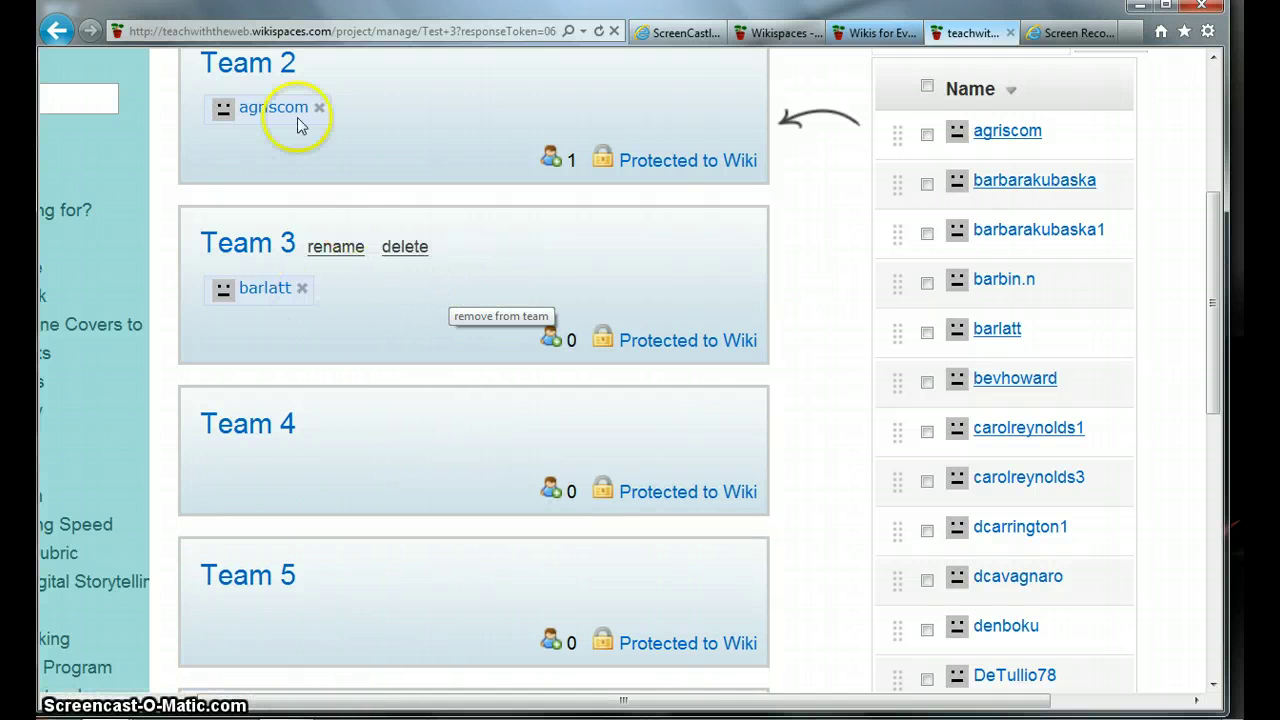
click(318, 108)
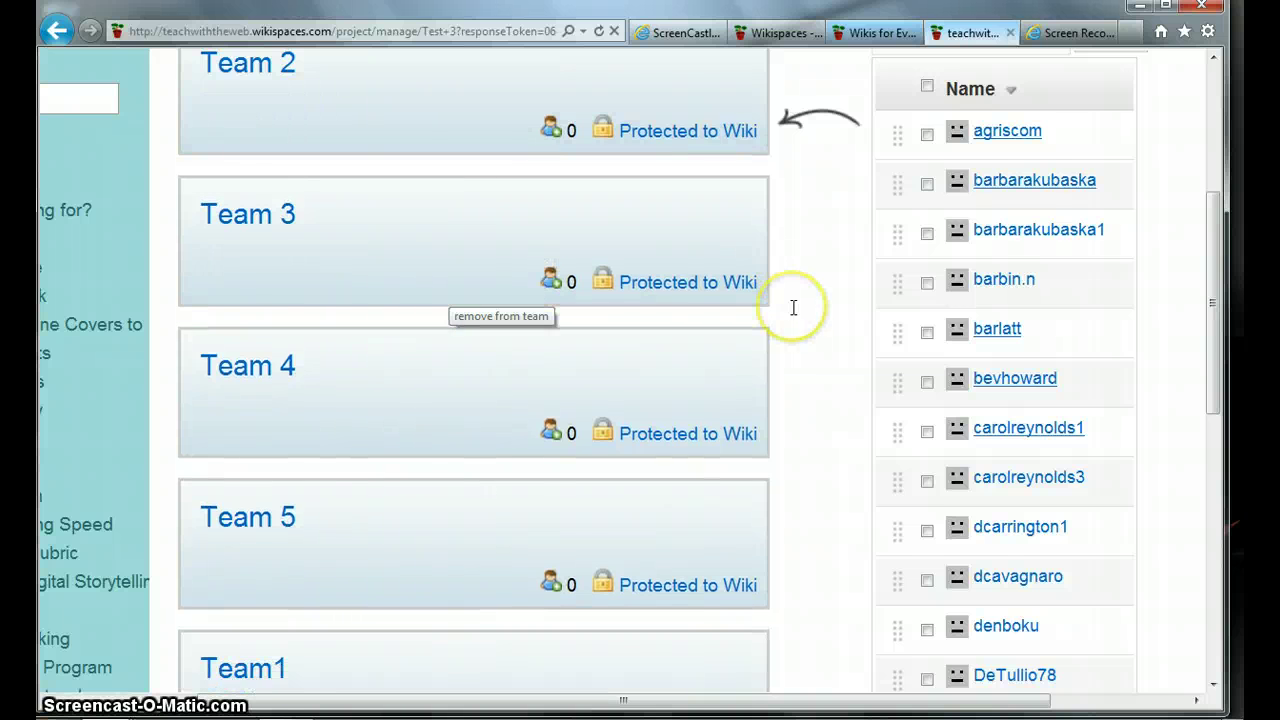